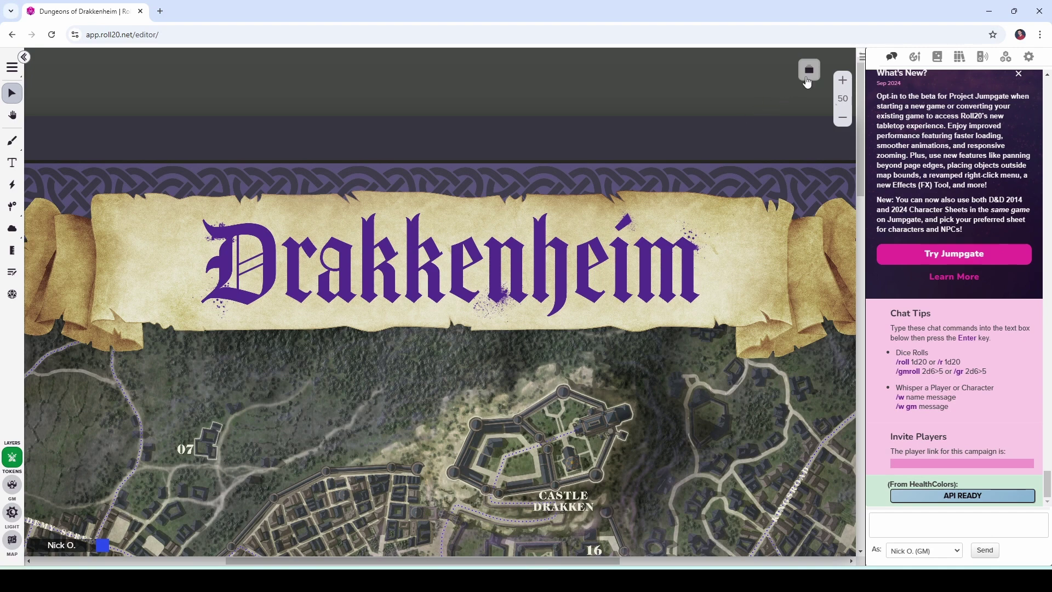
Step: Look through the game's pages and view the contents of the Chapter 6 folder
click(809, 70)
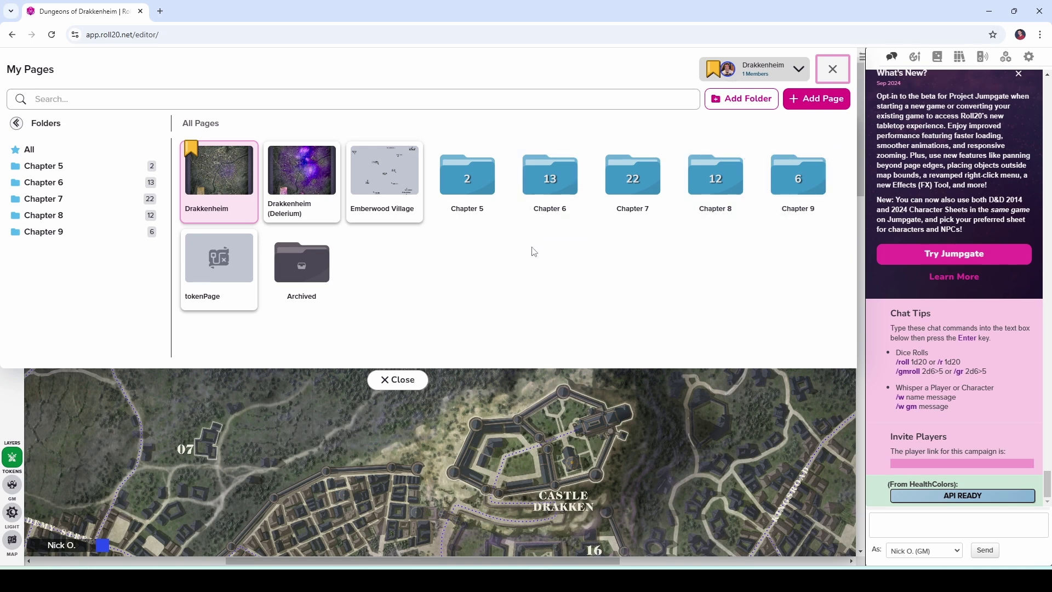
click(551, 178)
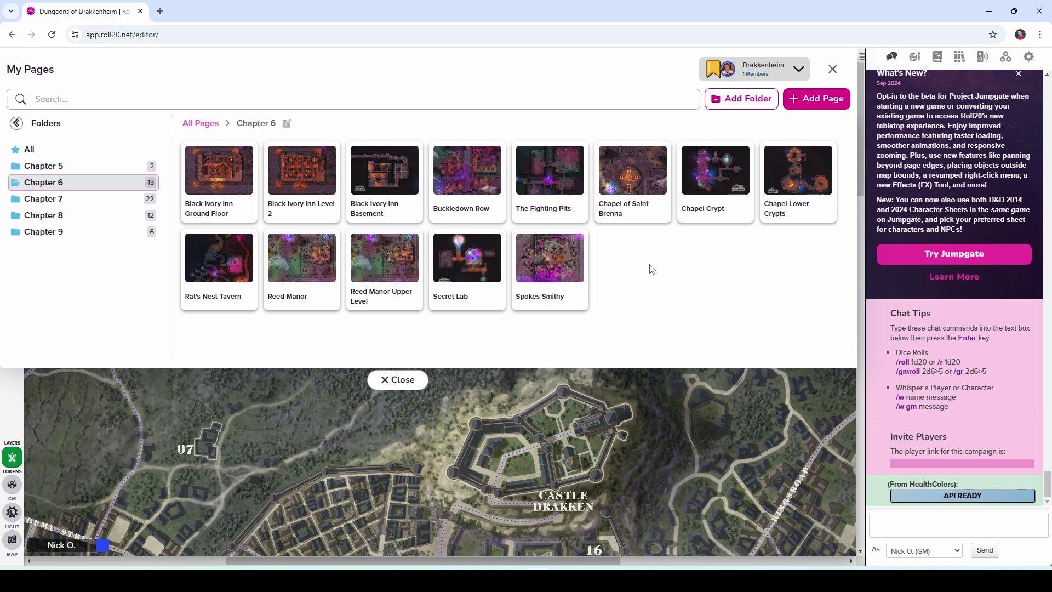
click(195, 125)
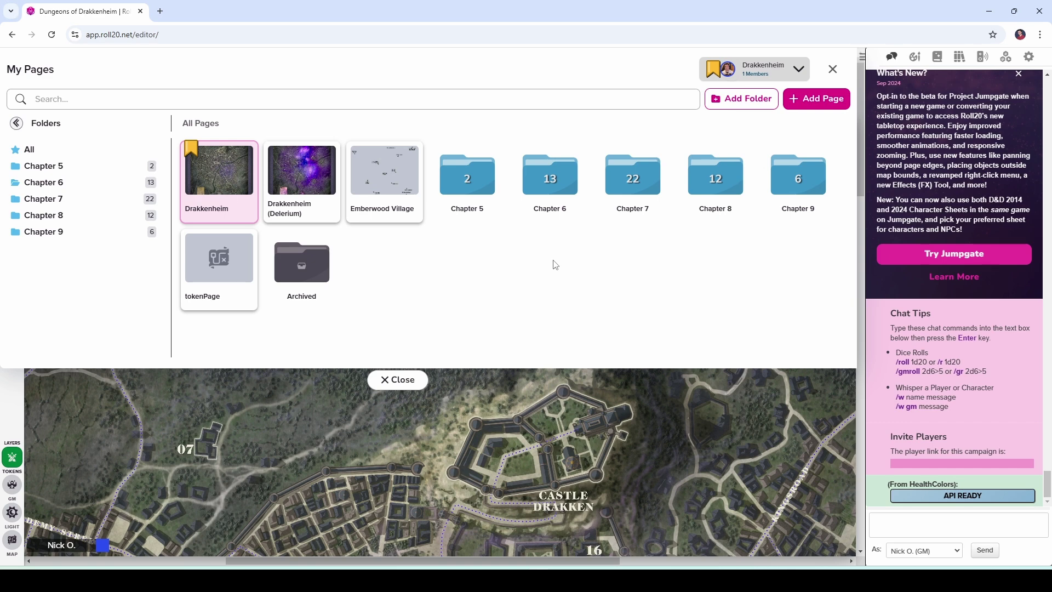
Step: Create a new page folder and move the Drakkenheim (Delerium) page into it
click(751, 101)
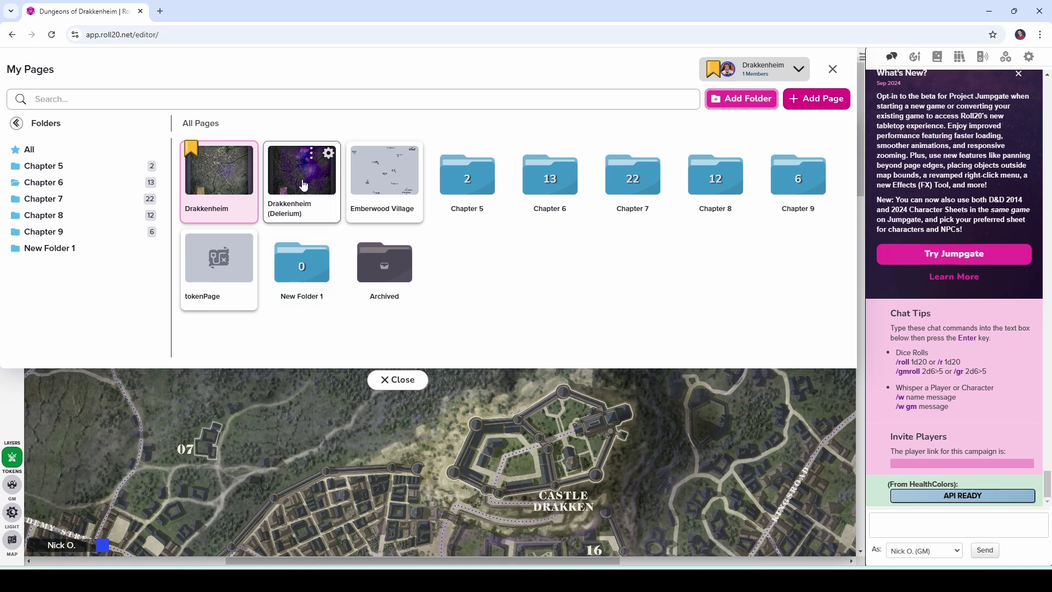
drag(304, 184, 308, 253)
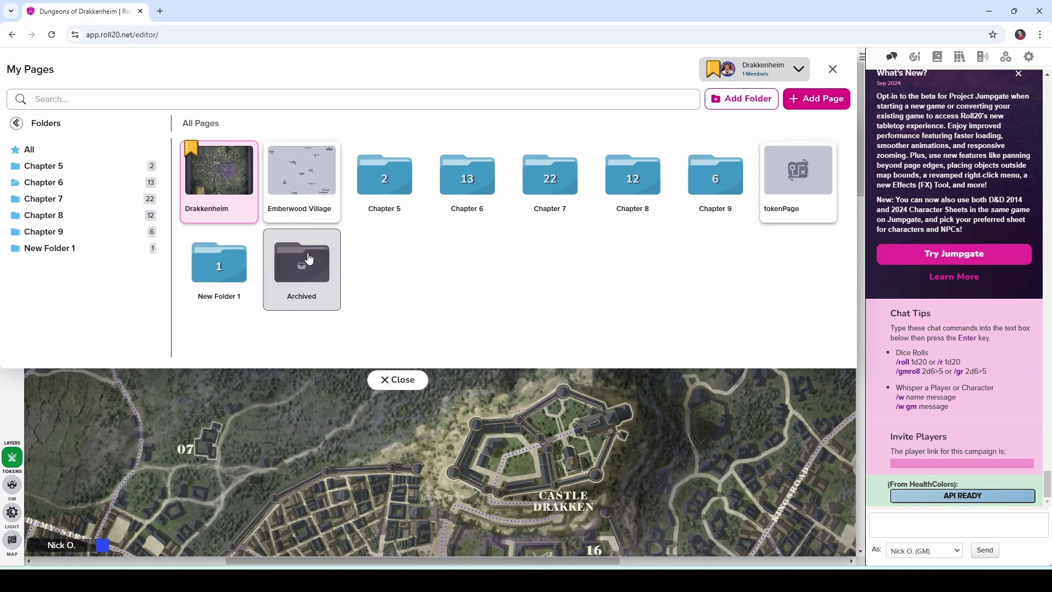
Step: Move the Drakkenheim (Delerium) page out of the new folder and return to the full page list
click(220, 277)
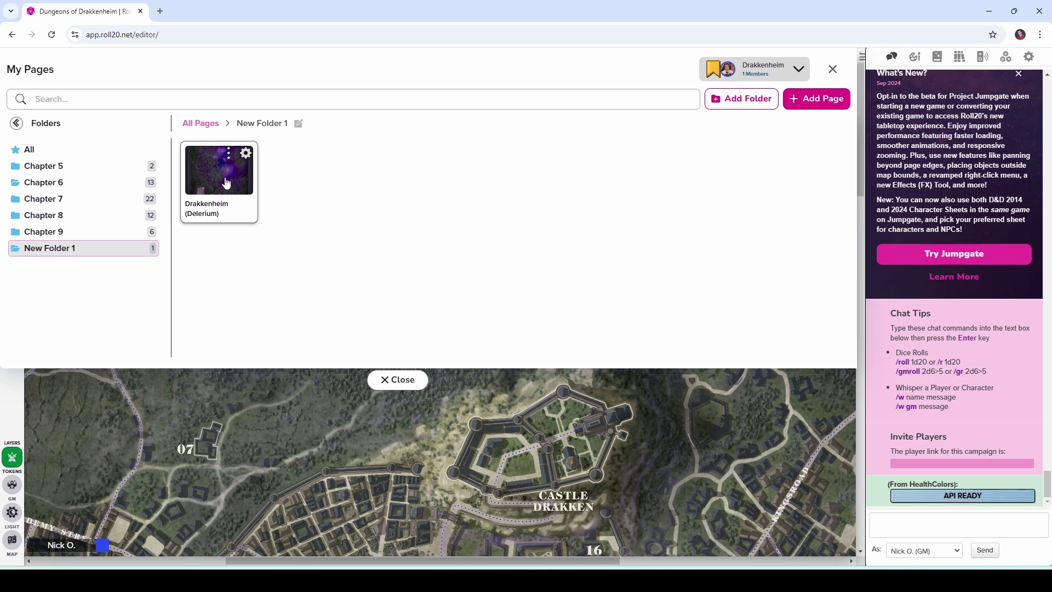
drag(212, 179, 94, 145)
click(191, 125)
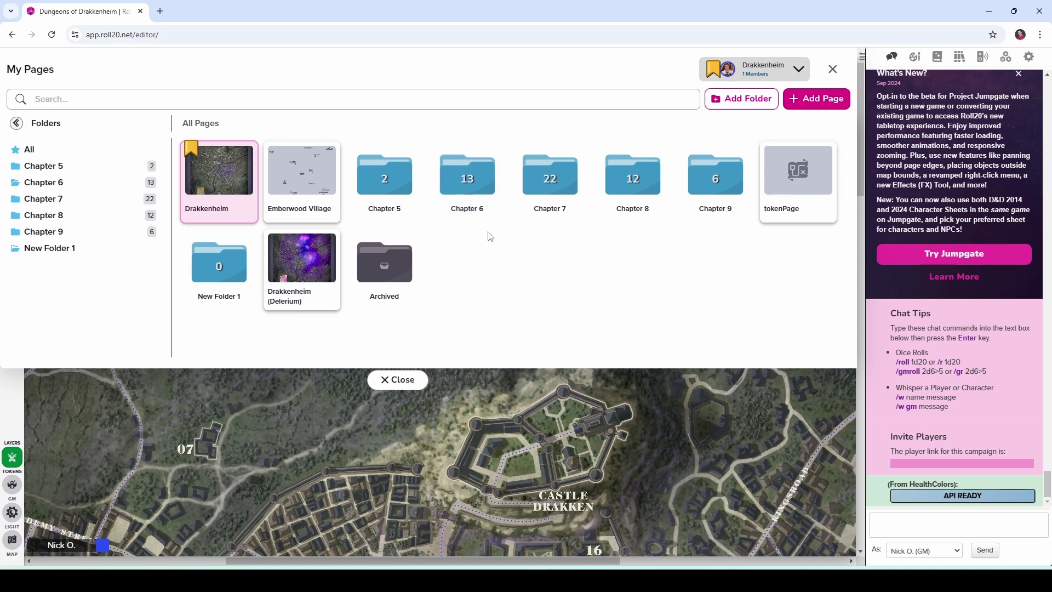
Step: Look over the journal's folders and open the tokenPage page
click(938, 58)
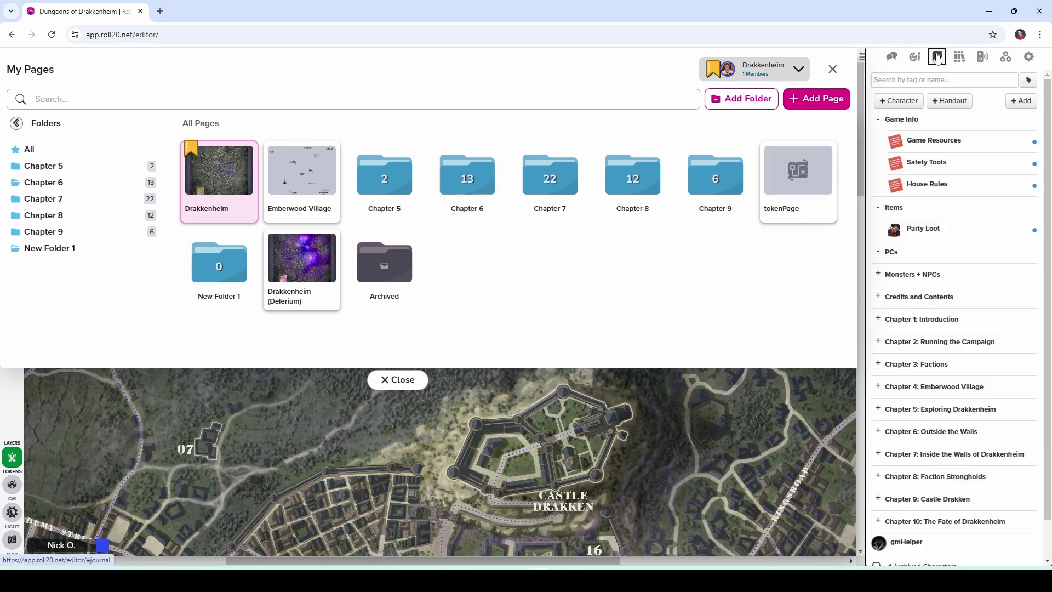
scroll(937, 258, down, 1)
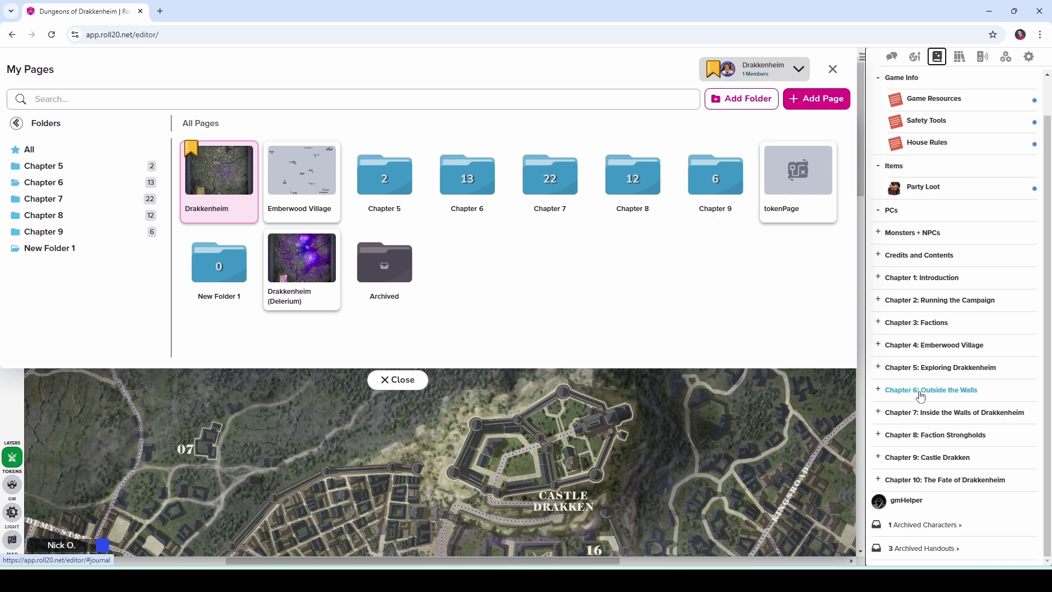
mouse_move(796, 177)
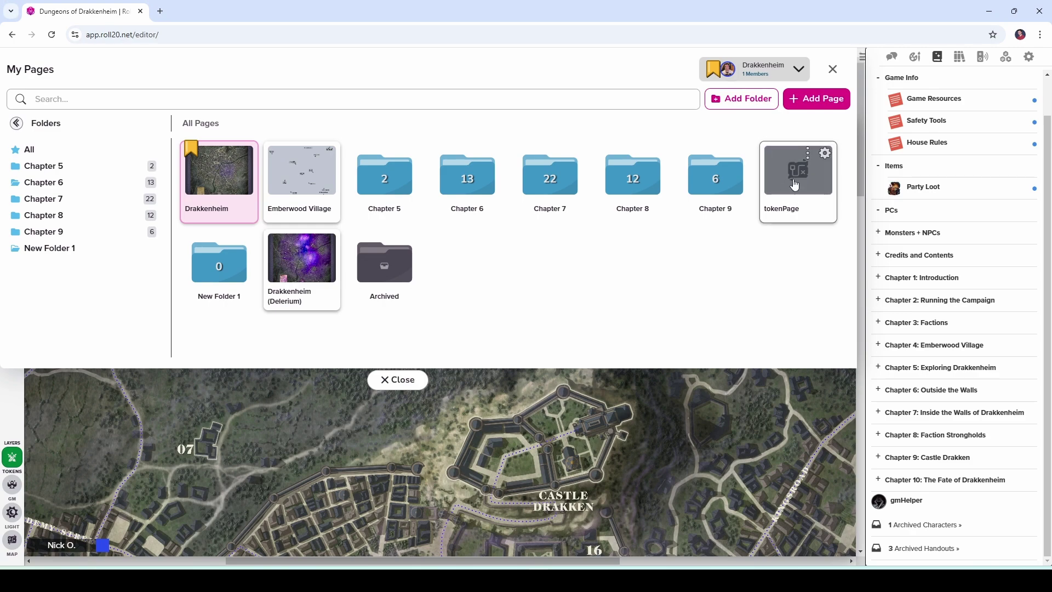
click(795, 184)
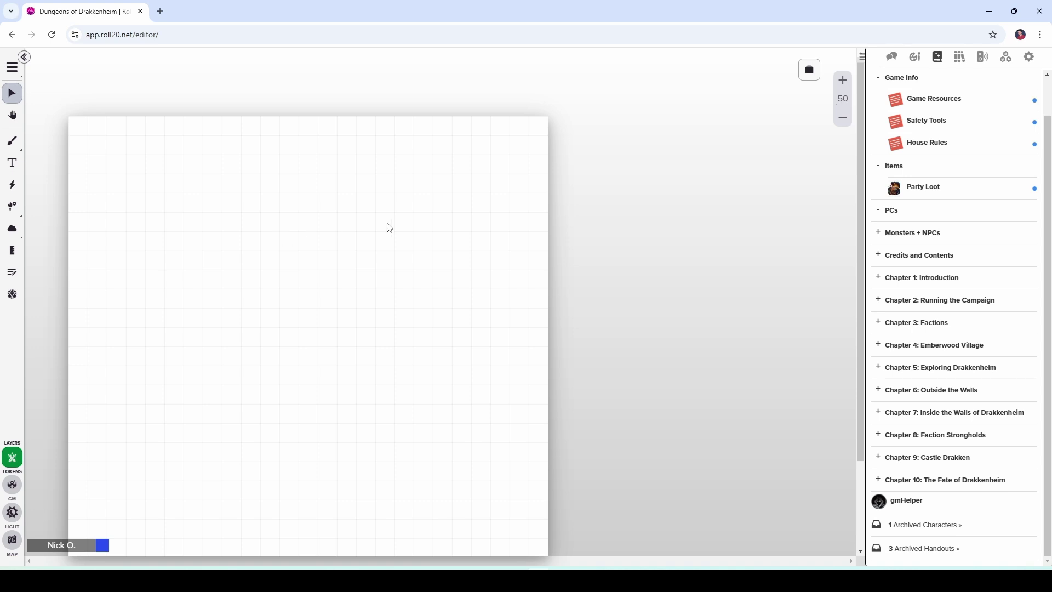
Step: Create a new character in the journal, close its sheet and place its token on the page
scroll(942, 120, up, 1)
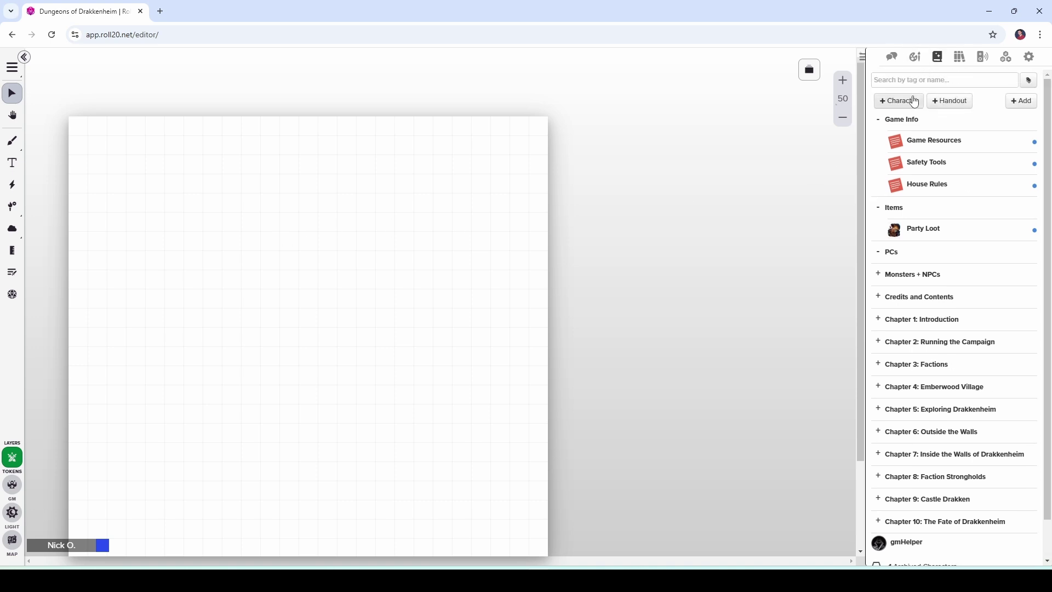
click(898, 101)
click(641, 475)
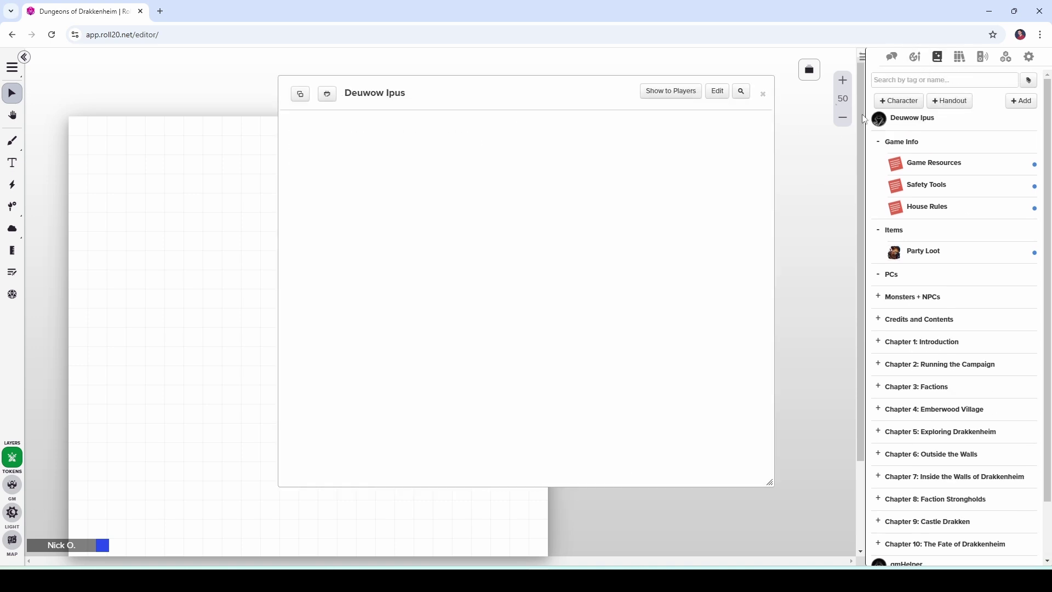
click(763, 97)
drag(912, 118, 309, 260)
click(304, 263)
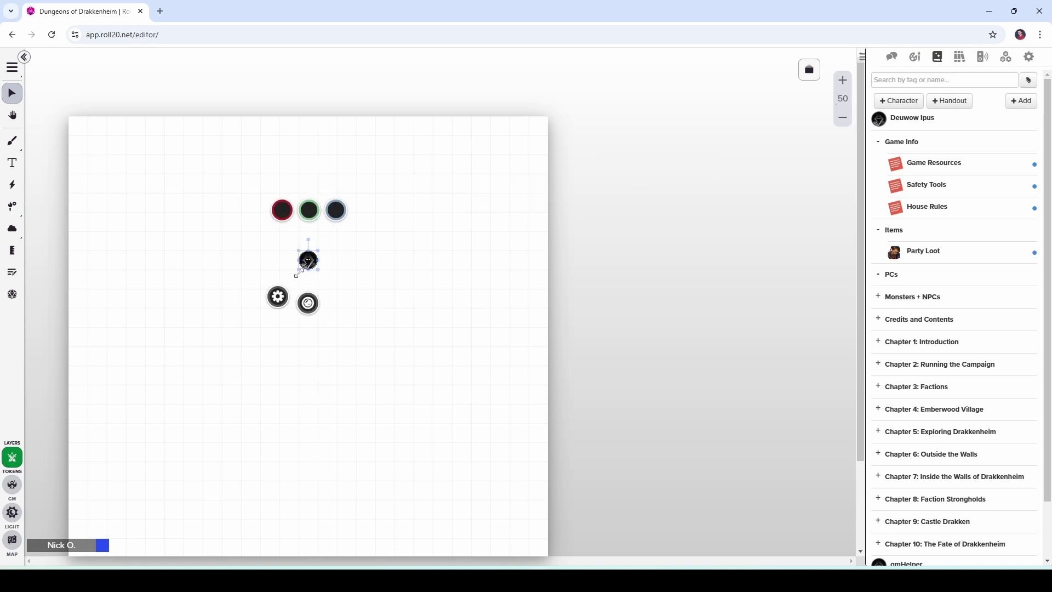
Step: Examine the new token's settings and the attributes available for Bar 1, making no changes
double_click(307, 260)
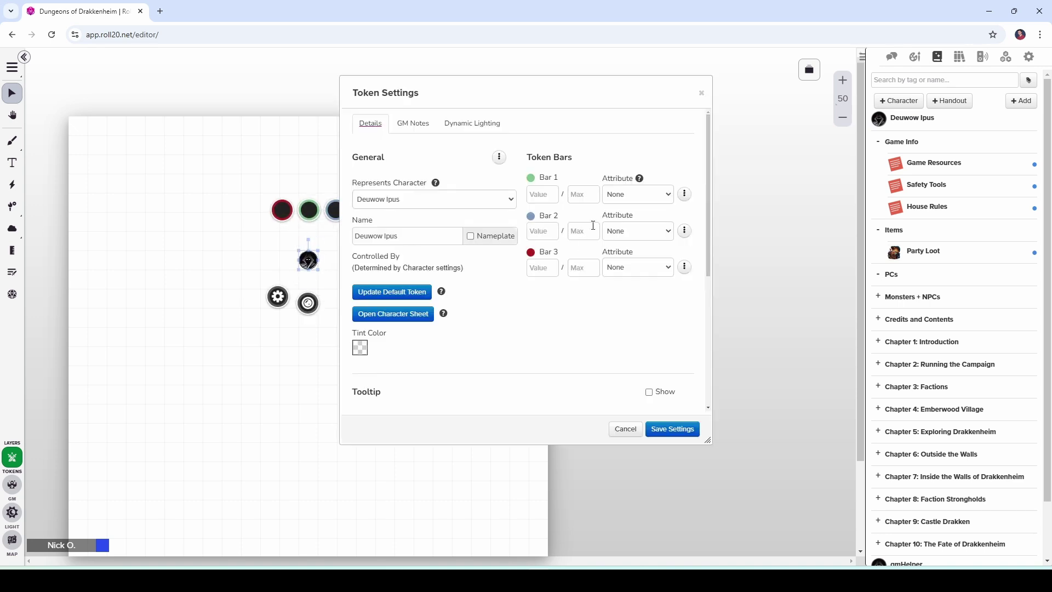
click(639, 197)
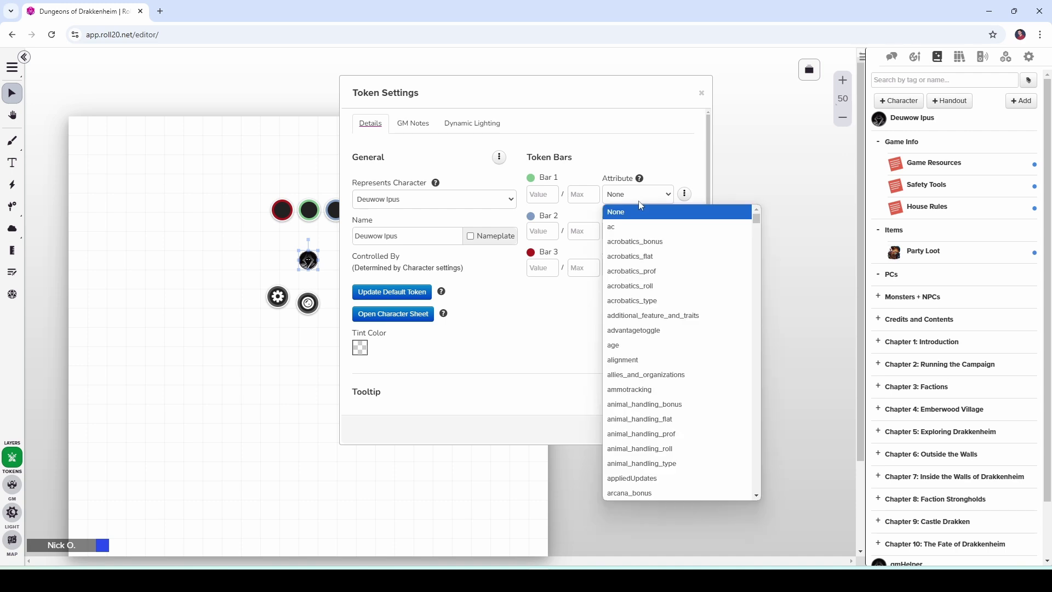
click(645, 126)
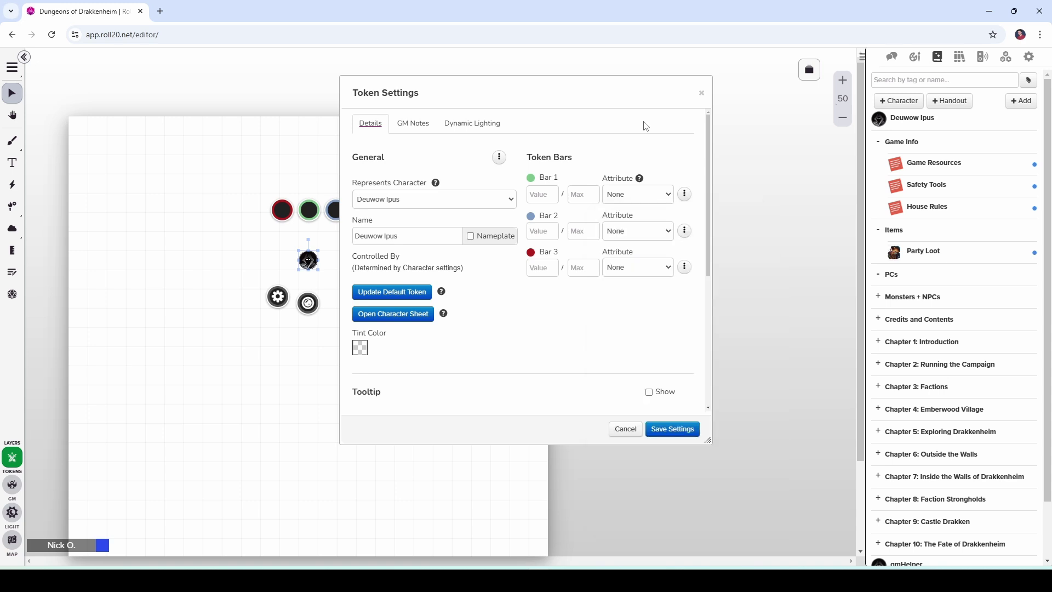
click(266, 267)
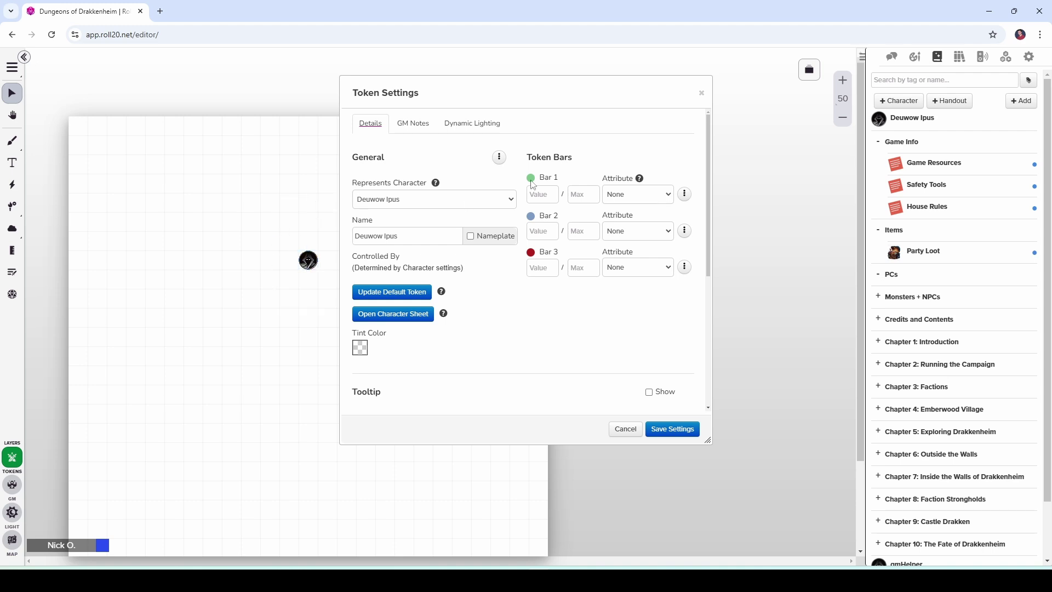
click(701, 94)
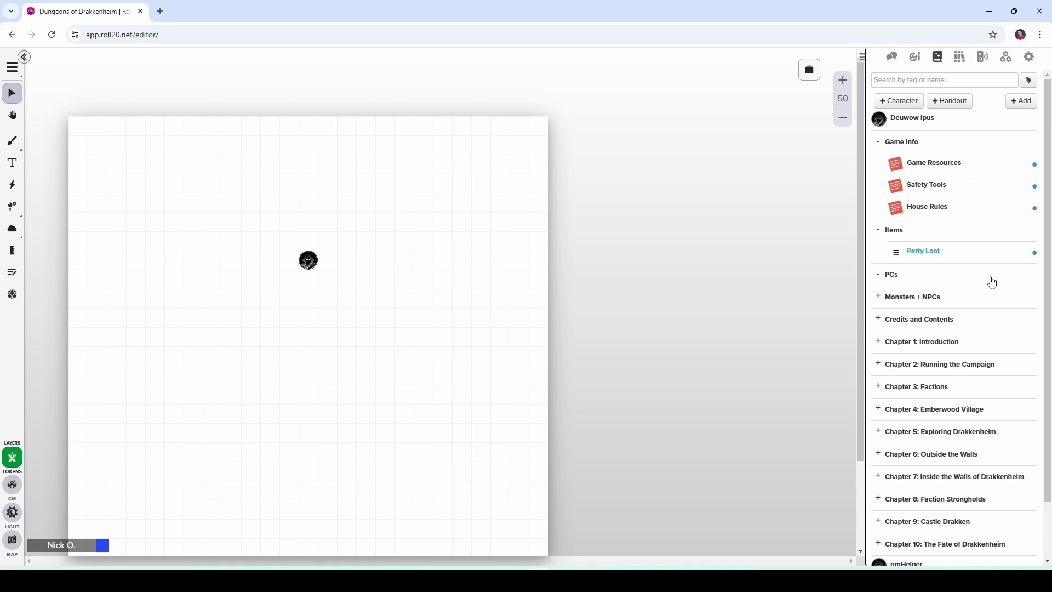
Step: Read the Game Resources handout and look at its linked Player's Handbook compendium entry
scroll(942, 295, down, 2)
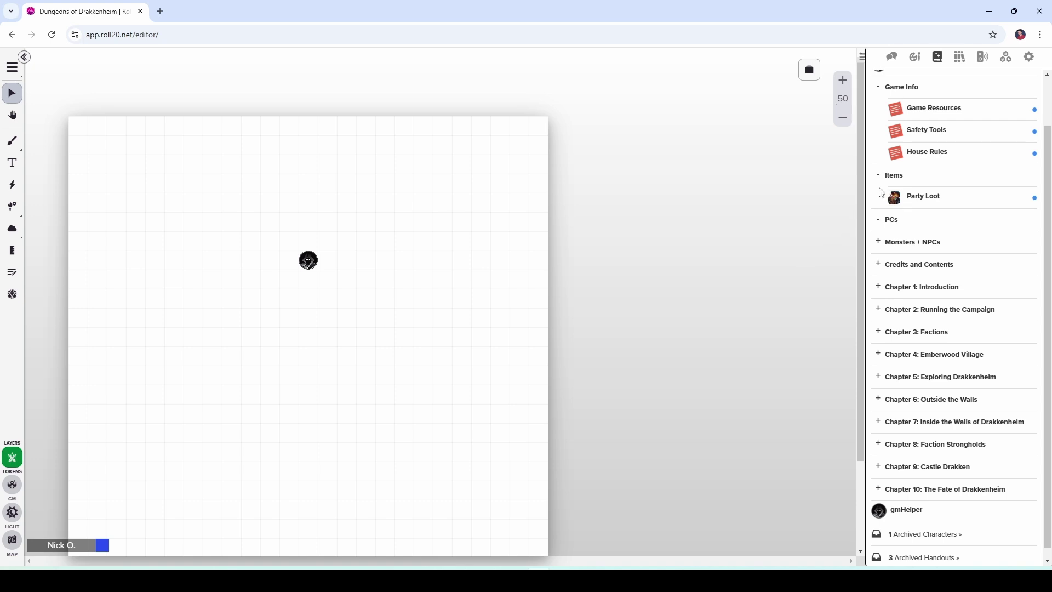
scroll(883, 189, up, 2)
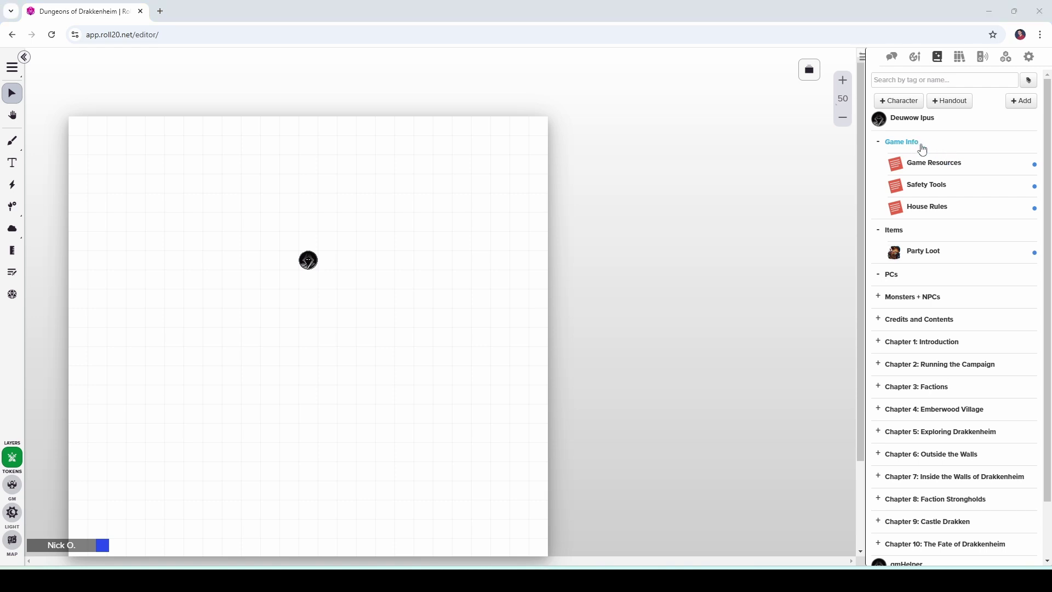
click(943, 172)
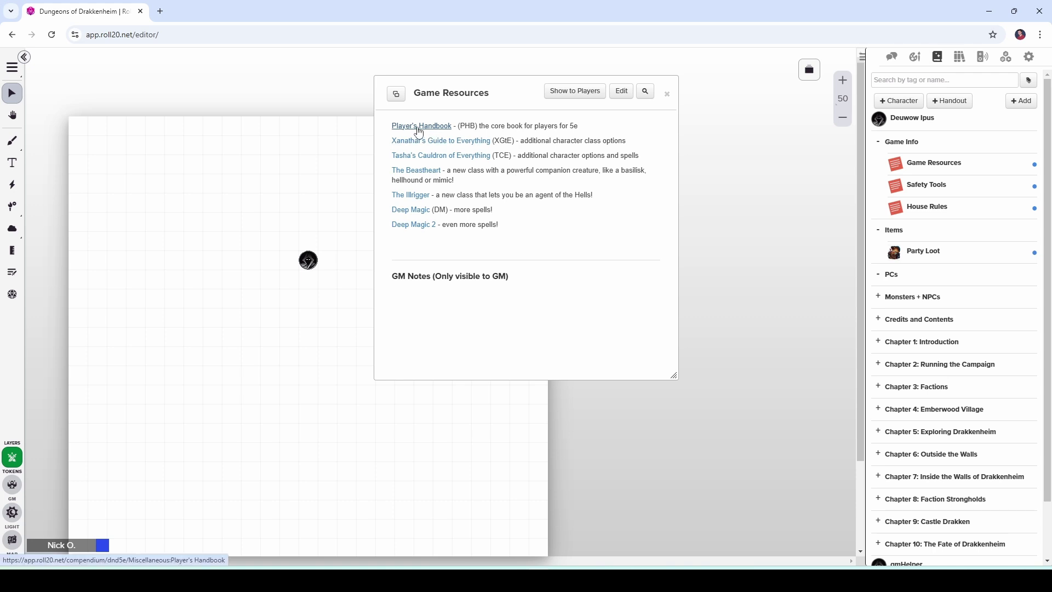
click(419, 131)
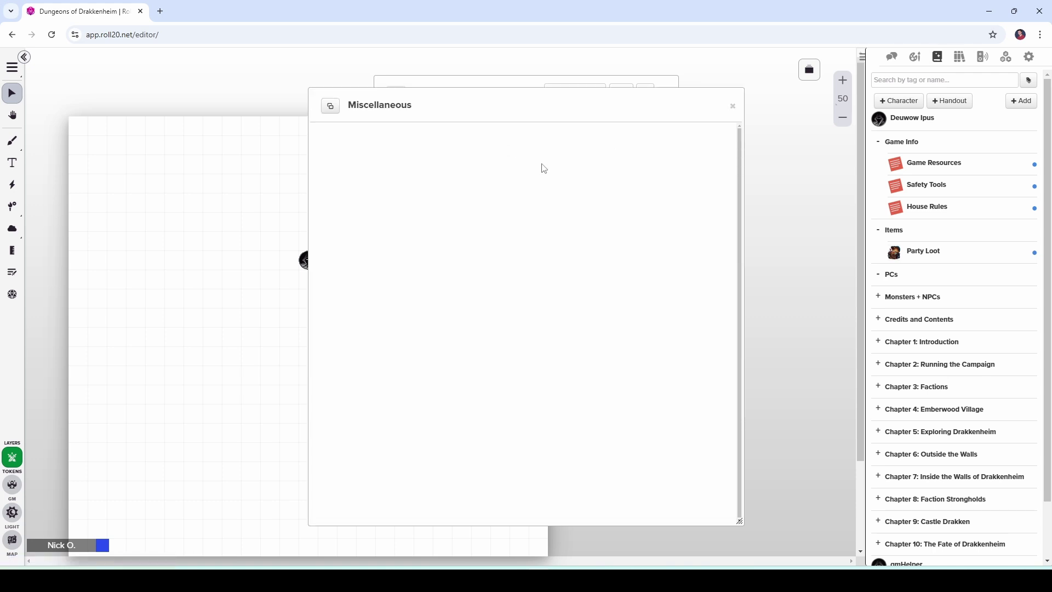
scroll(580, 261, down, 8)
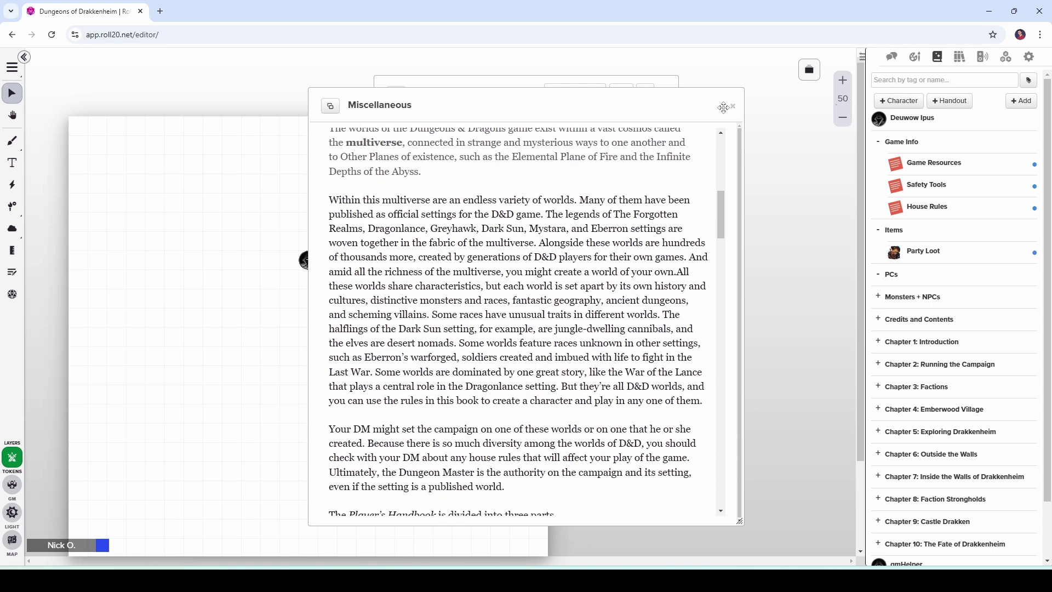
click(731, 106)
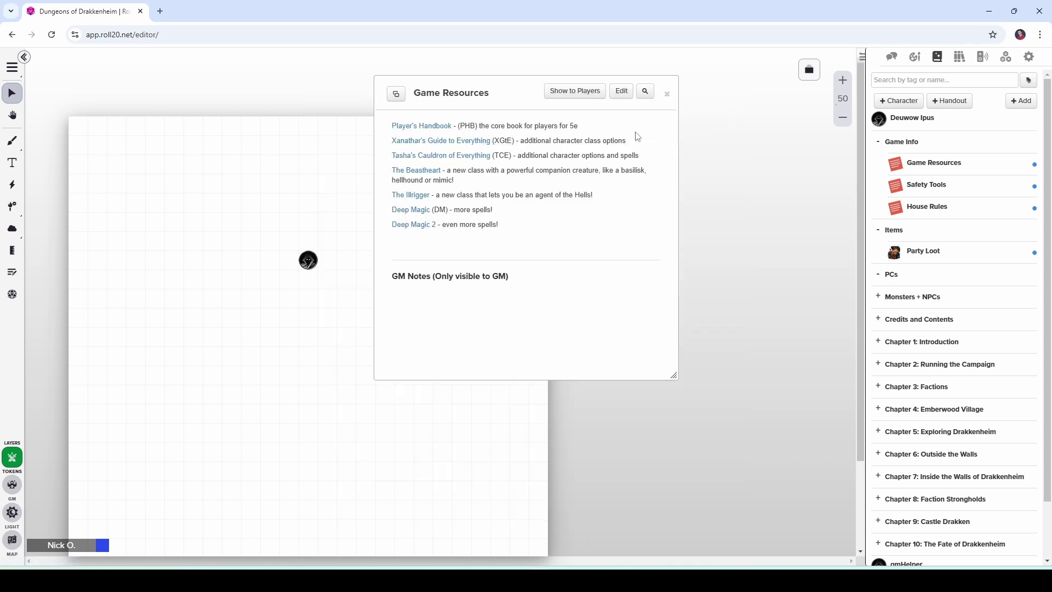
Step: Add "Sebastian Crowe's Guide to Drakkenheim - Drakkenheim-themed subclasses and spells." below the Tasha's Cauldron line in the Game Resources handout
click(616, 100)
scroll(584, 240, down, 5)
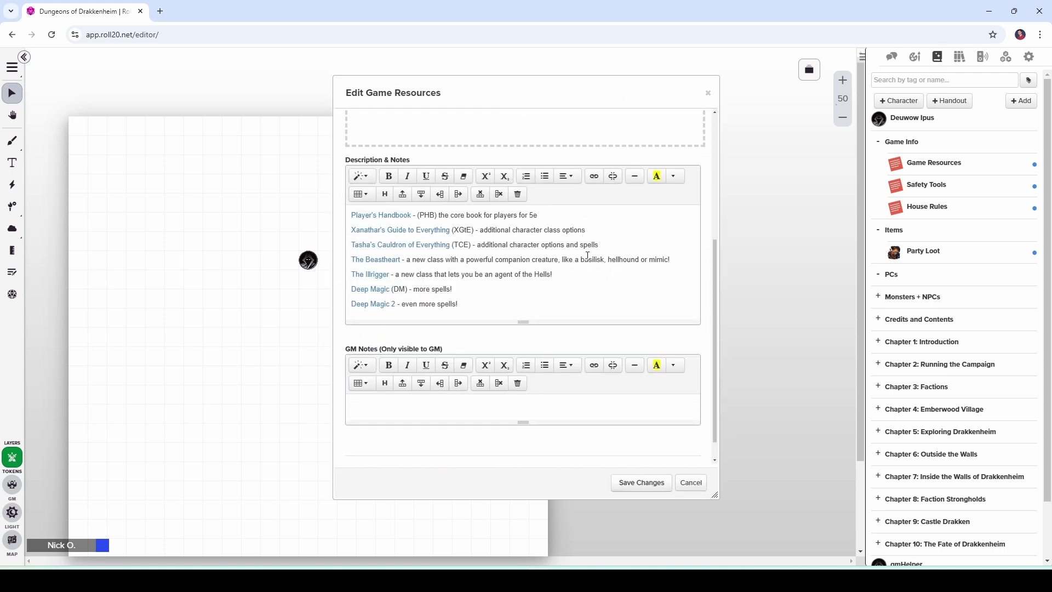
click(612, 243)
key(Return)
text(Sebastian Crowe's Guide to Drakkenheim - Drakkenheim-themed subclasses and spells.)
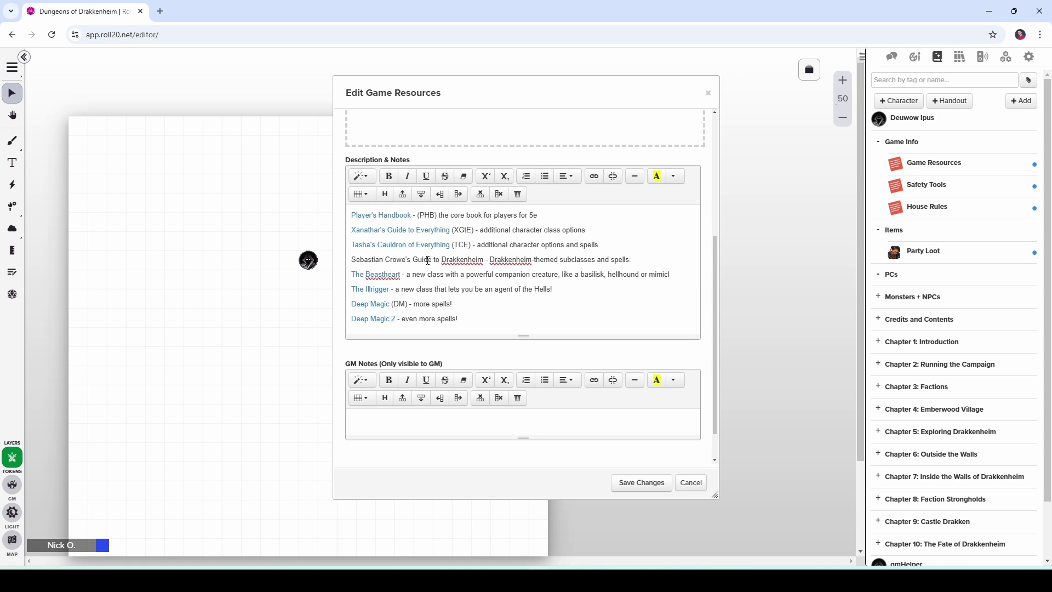
Step: Search the compendium for "sebastian" and copy the source link address of Sebastian Crowe's Guide to Drakkenheim - Expansion Rules
click(959, 60)
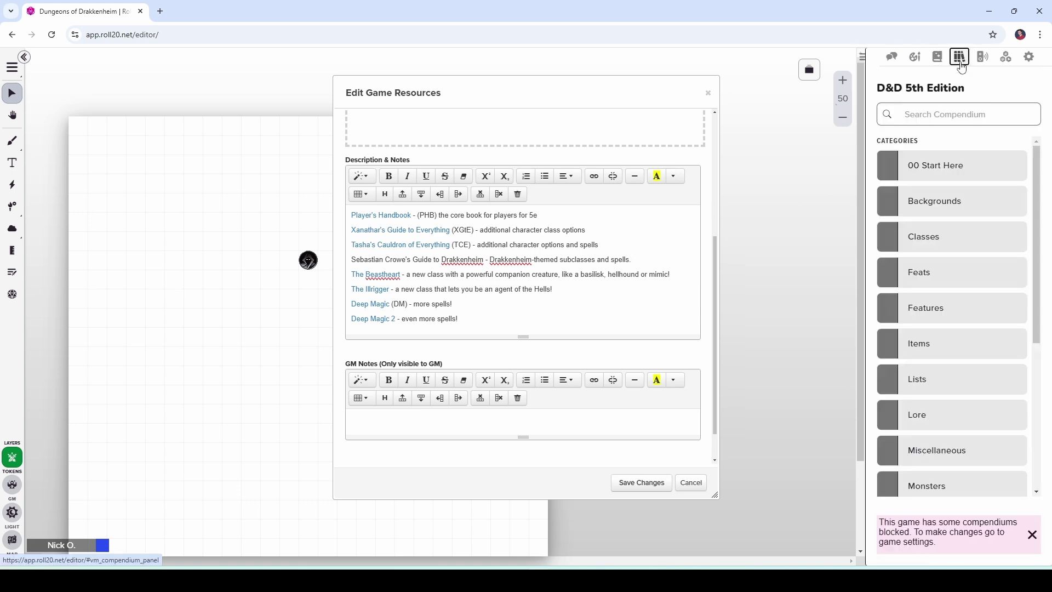
click(947, 116)
text(sebastian)
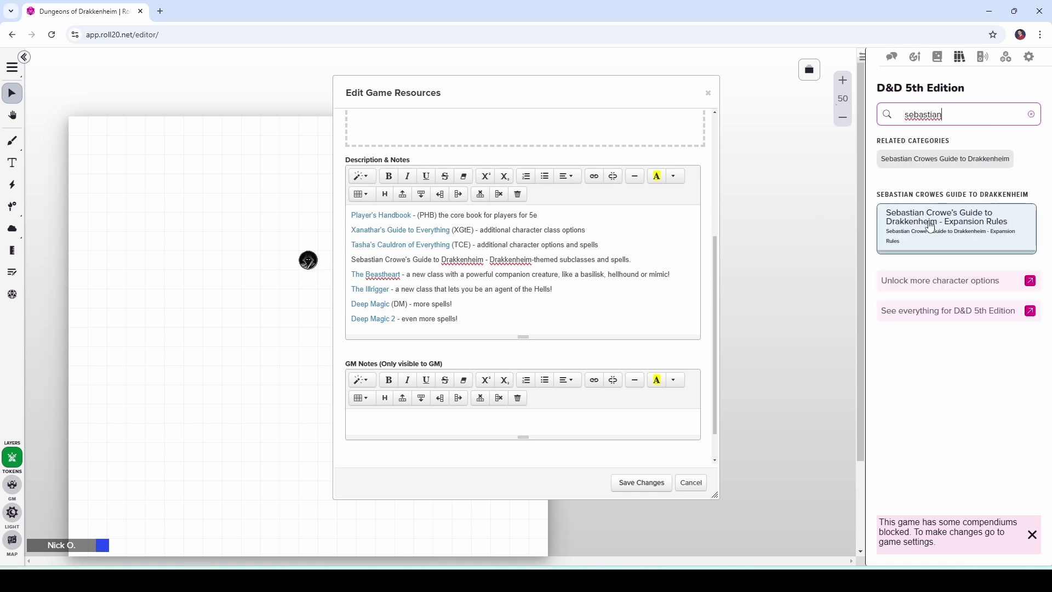
click(960, 226)
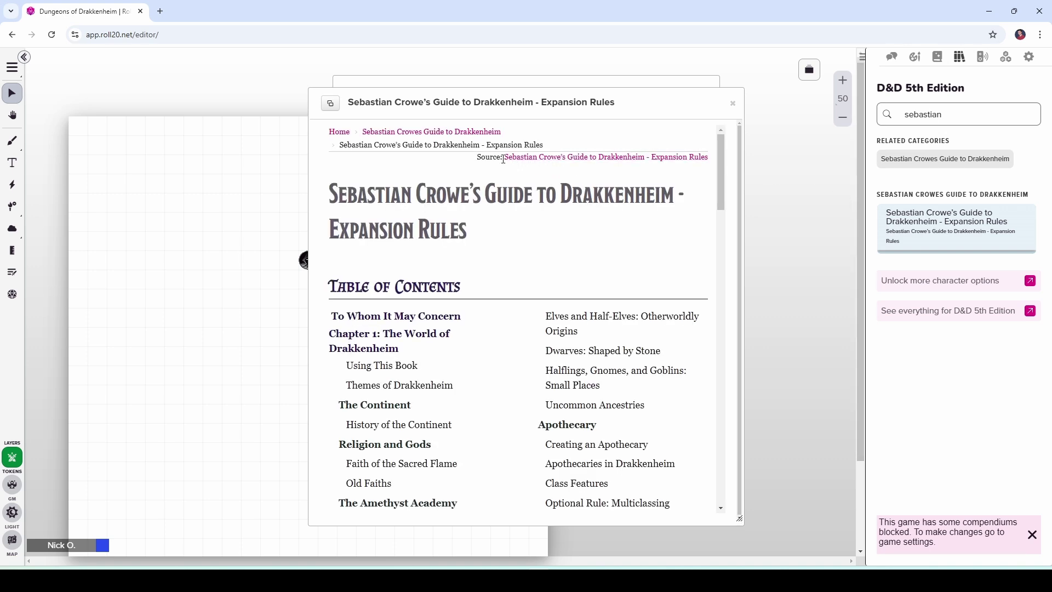
right_click(584, 160)
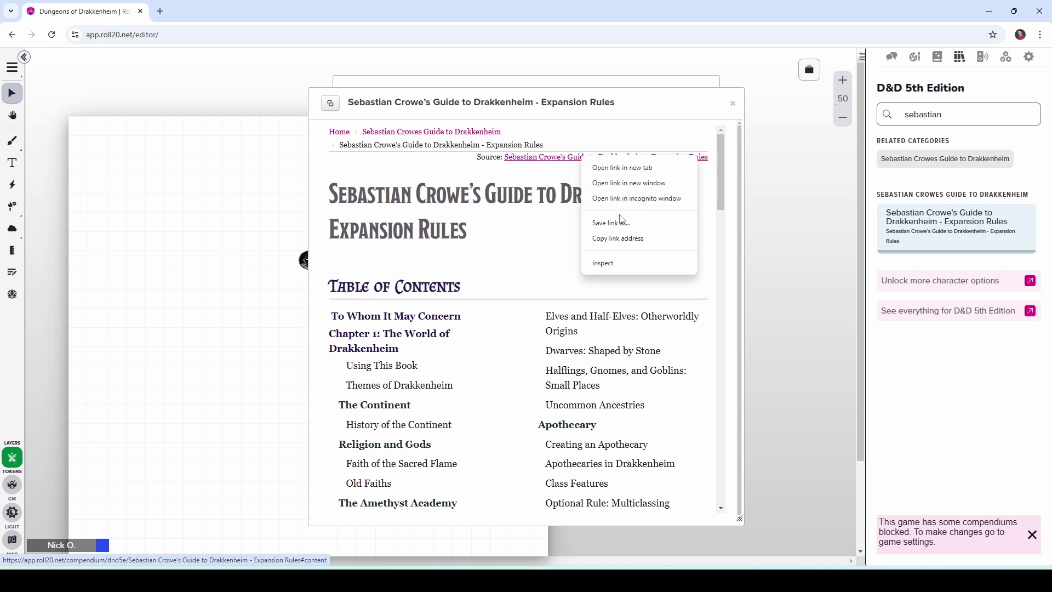
click(624, 238)
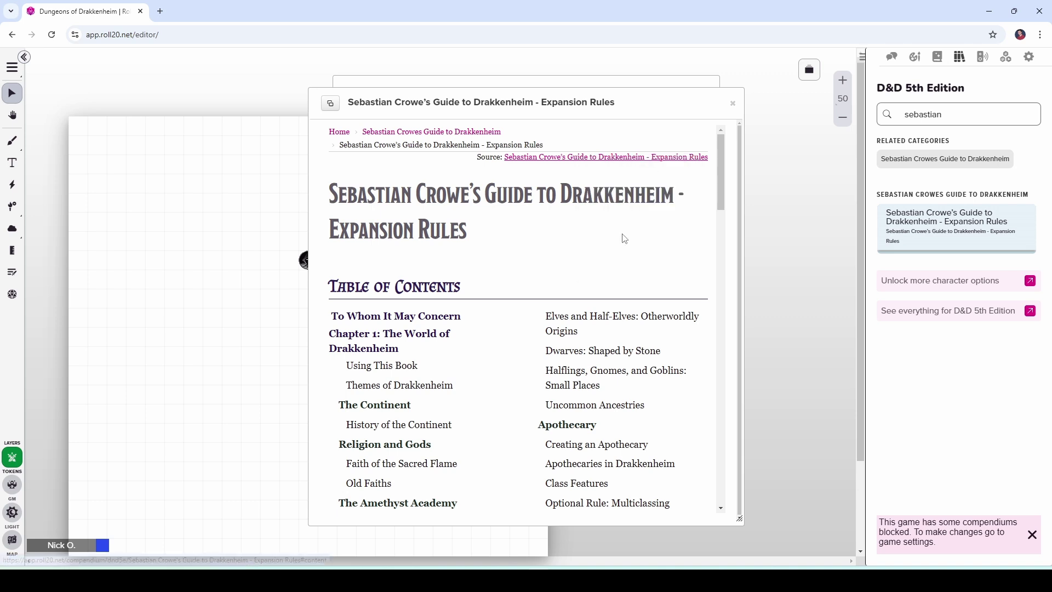
click(733, 104)
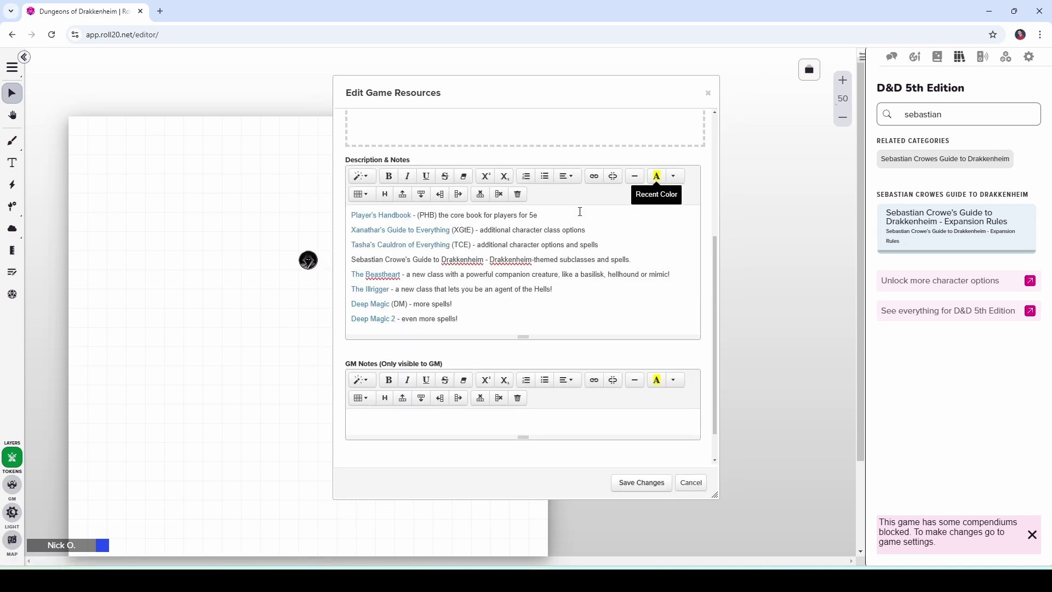
Step: Link the text "Sebastian Crowe's Guide to Drakkenheim" to the copied compendium address and save the Game Resources handout
drag(484, 261, 353, 260)
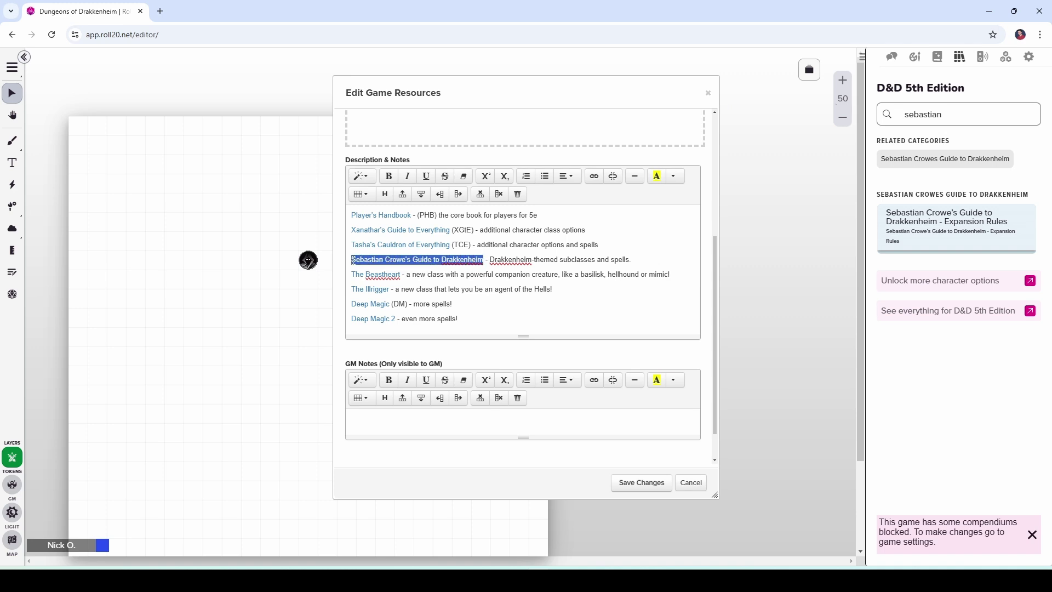
click(594, 176)
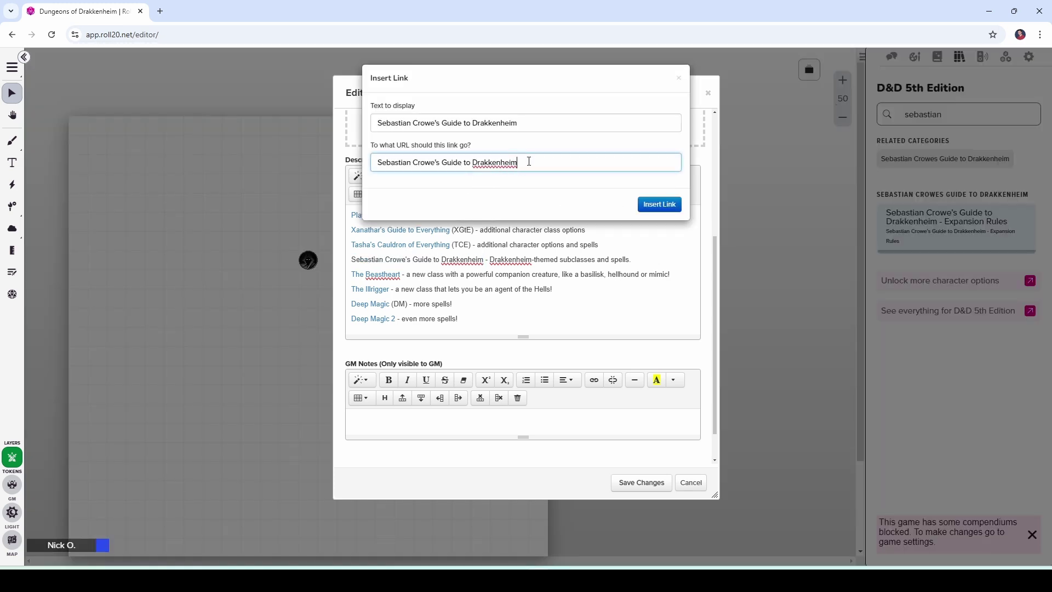
drag(519, 162, 366, 165)
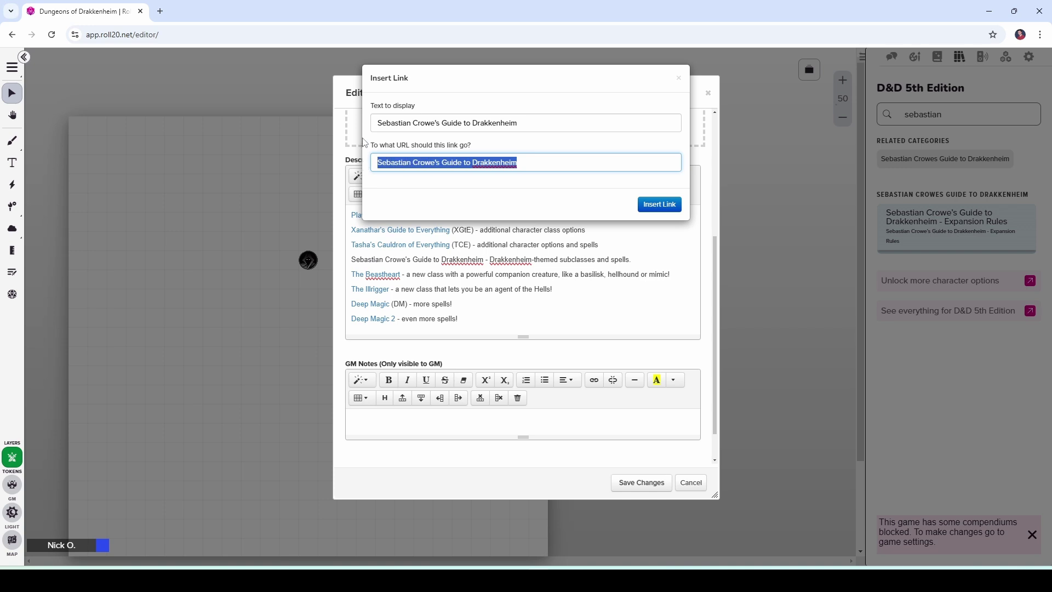
key(BackSpace)
key(ctrl+v)
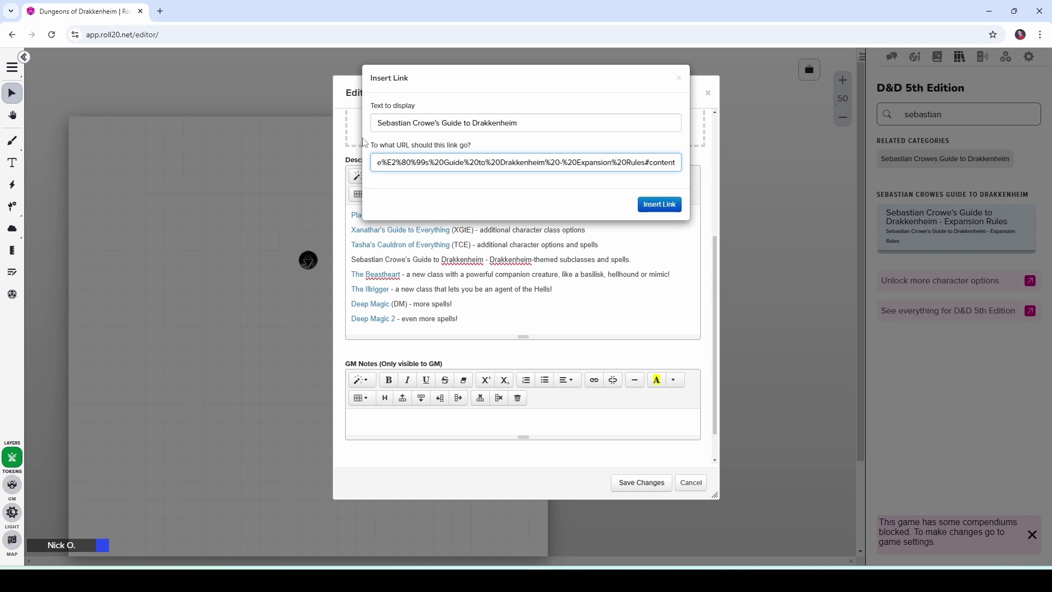
click(656, 205)
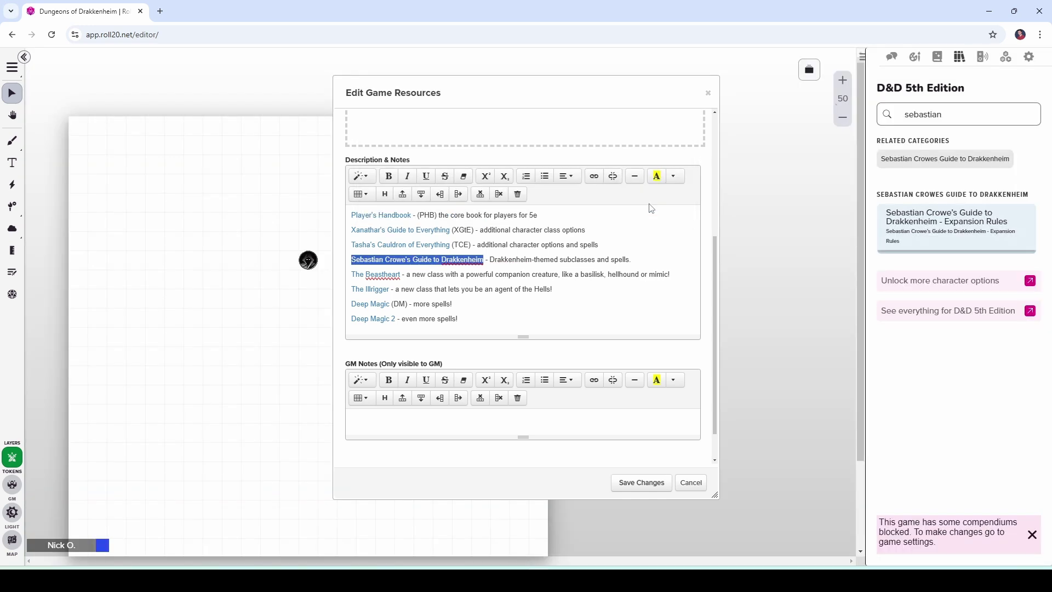
click(592, 234)
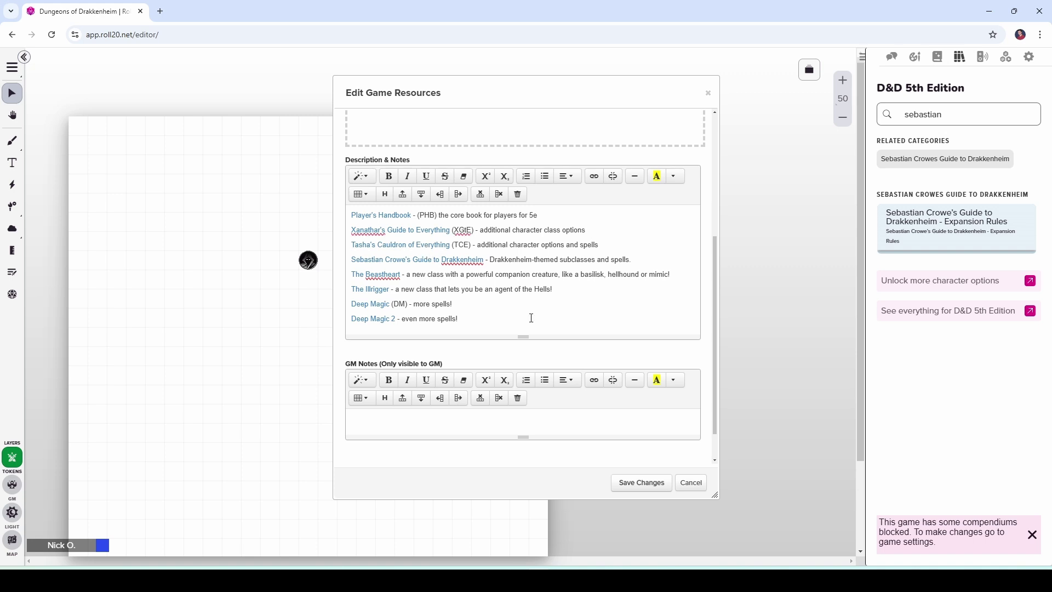
click(634, 482)
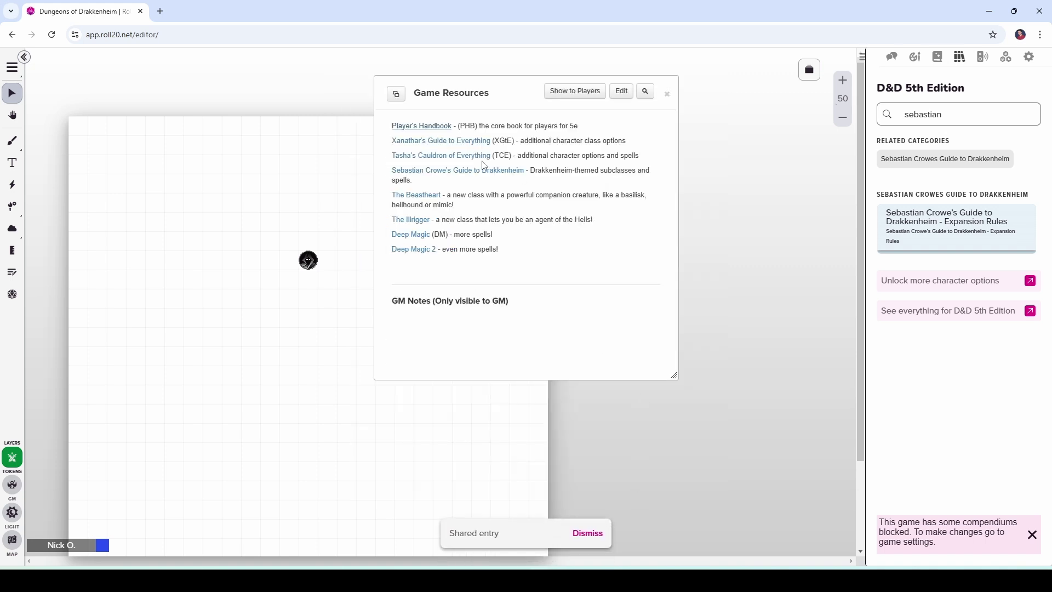
Step: Check the Sebastian Crowe's Guide to Drakkenheim link in the Game Resources handout, and close the handout
click(438, 171)
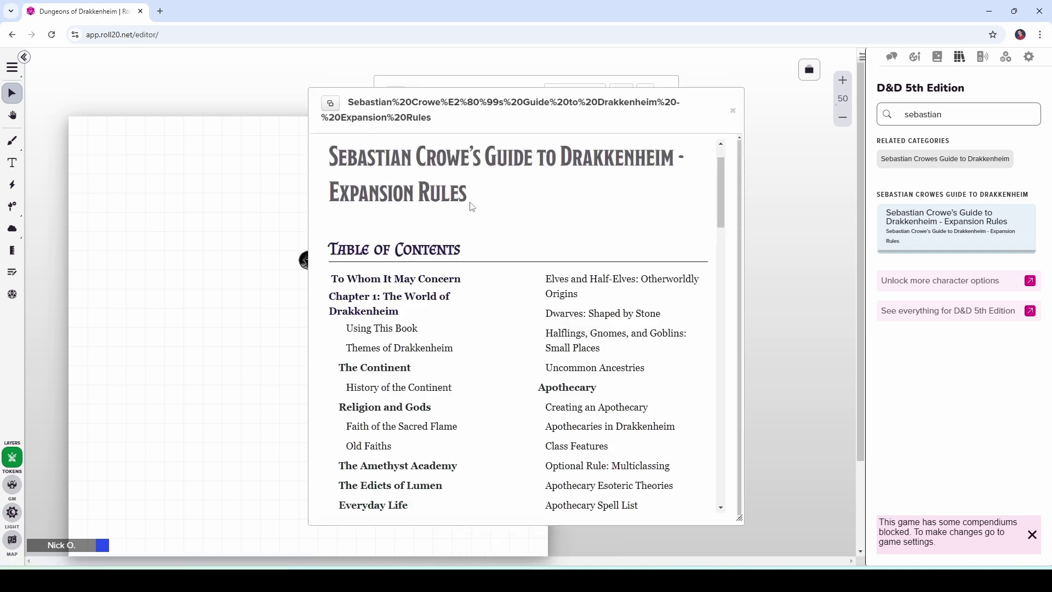
click(733, 111)
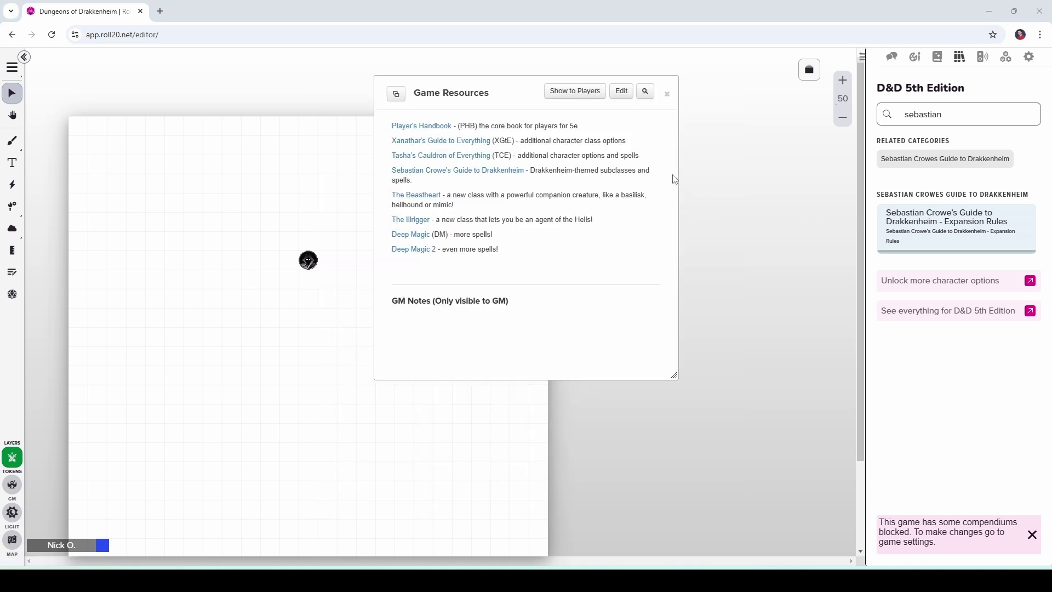
click(666, 94)
Step: Read the Safety Tools and House Rules handouts in the journal's Game Info folder, closing each one
click(938, 57)
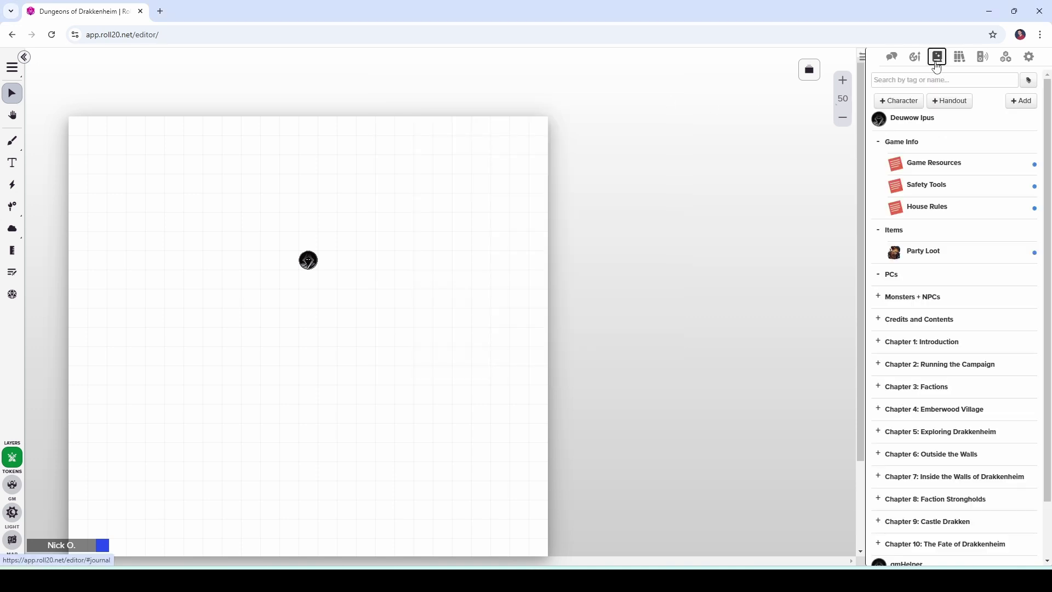
click(927, 186)
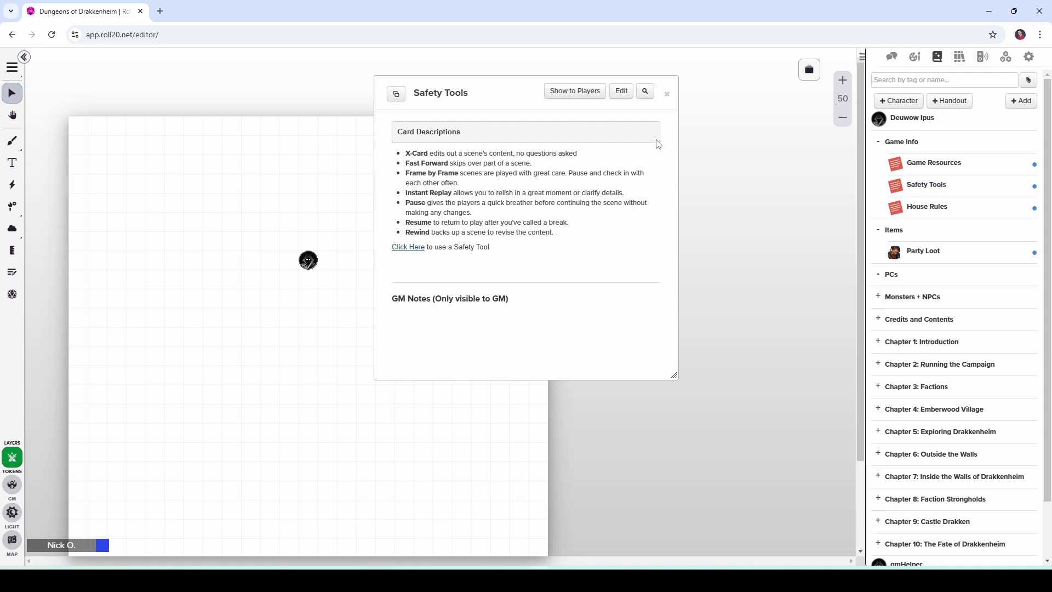
click(667, 93)
click(931, 207)
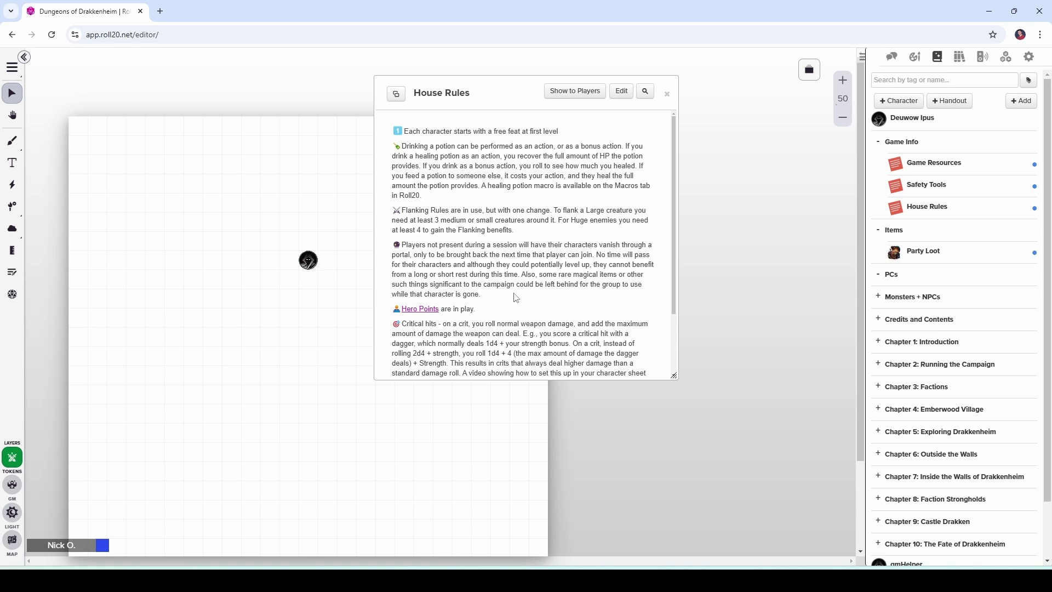
scroll(515, 298, down, 2)
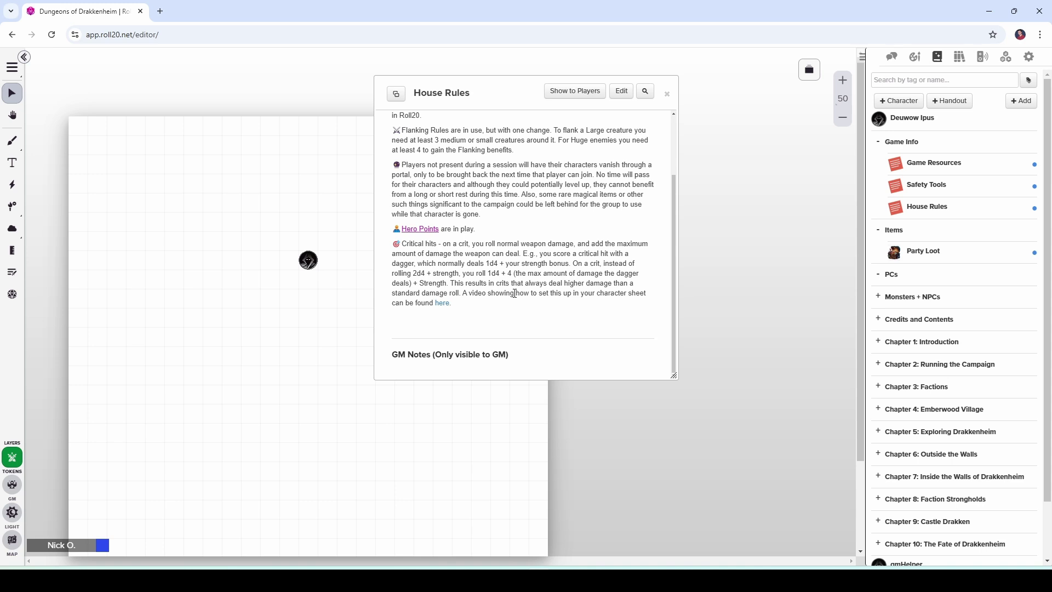
click(668, 94)
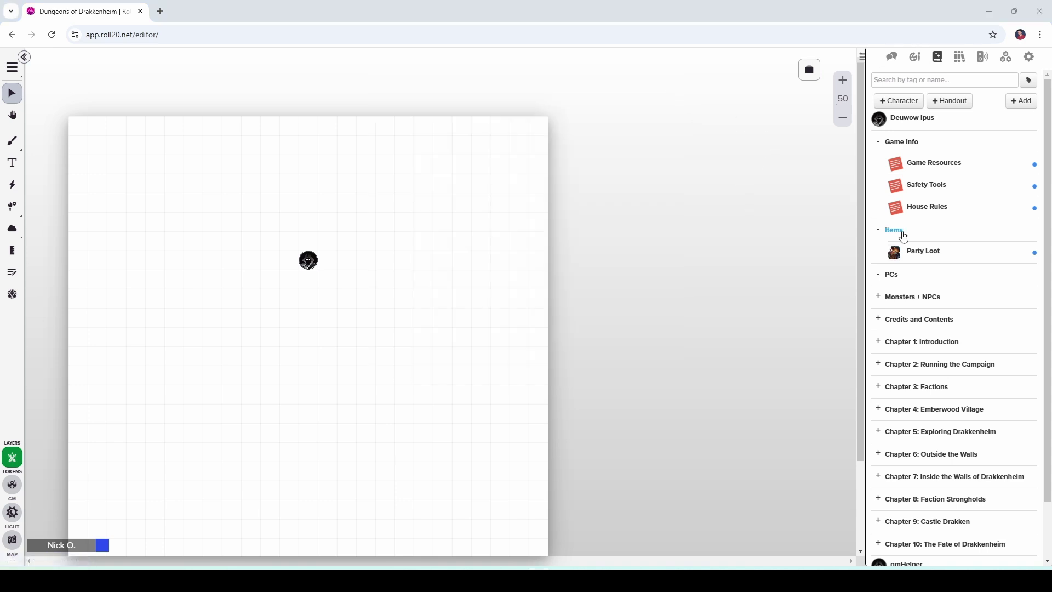
Step: Examine the Party Loot handout and its player viewing and editing permissions, making no changes
click(926, 255)
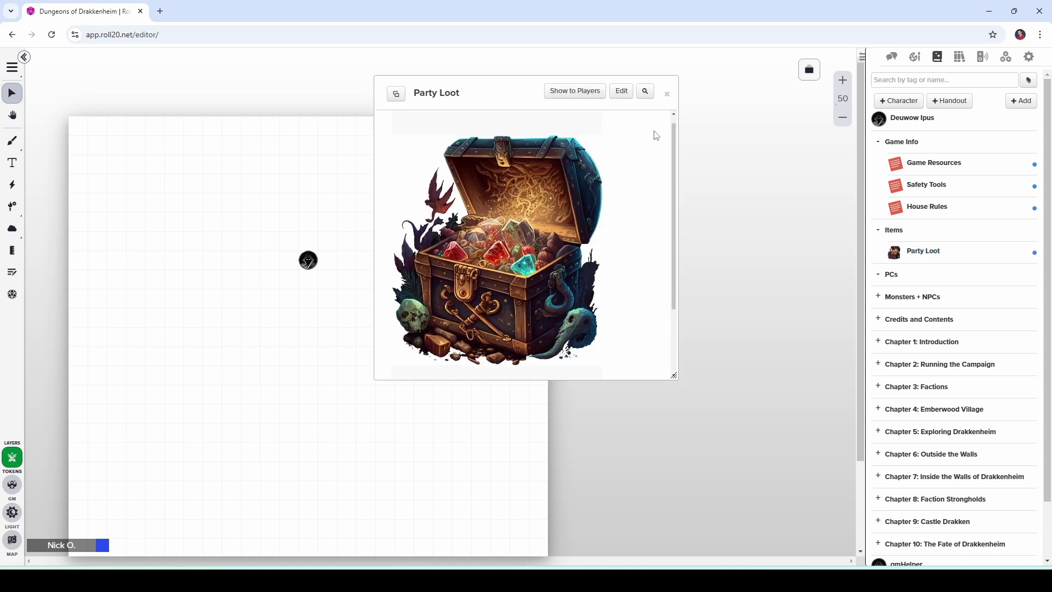
click(620, 89)
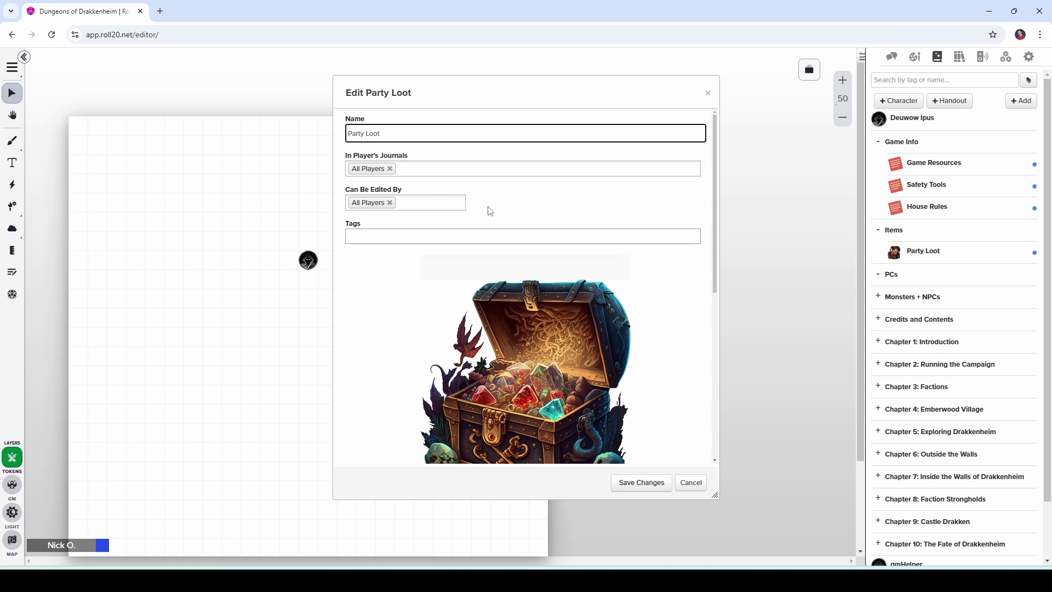
scroll(491, 211, down, 1)
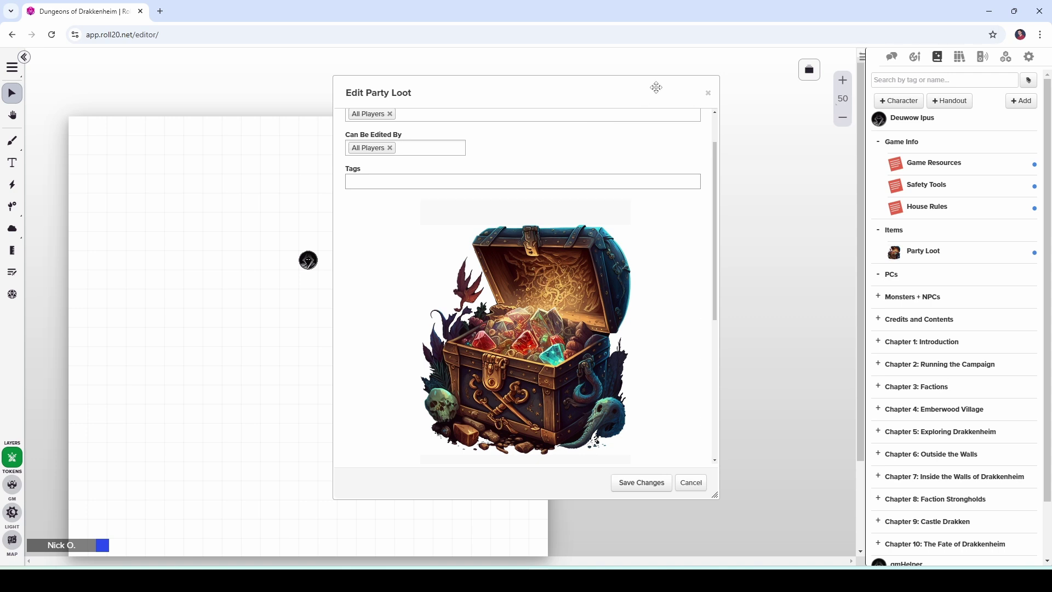
click(708, 93)
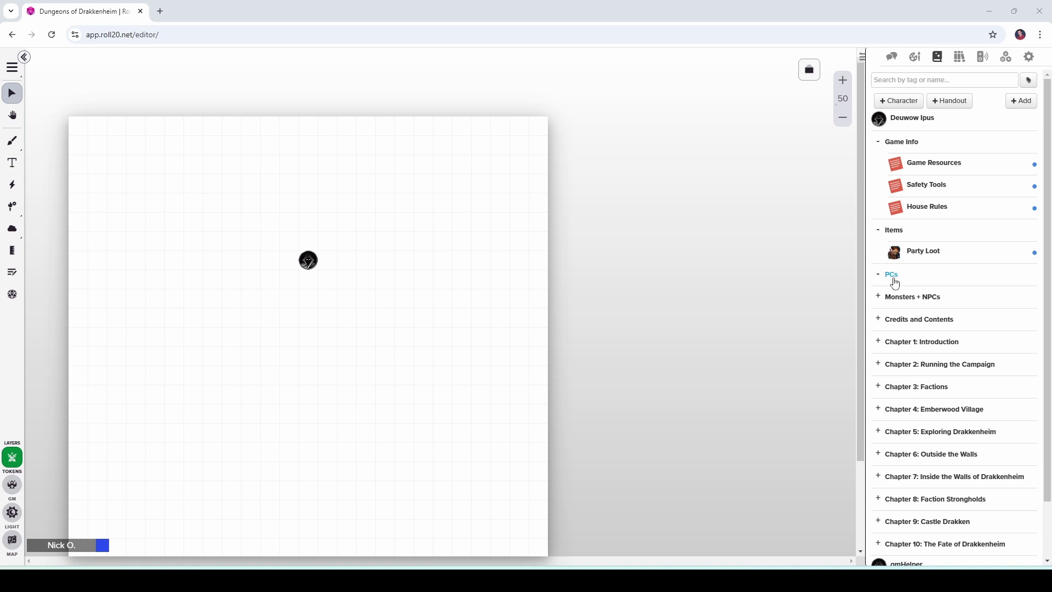
Step: Move the Deuwow Ipus character into the PCs folder of the journal
drag(879, 127, 909, 282)
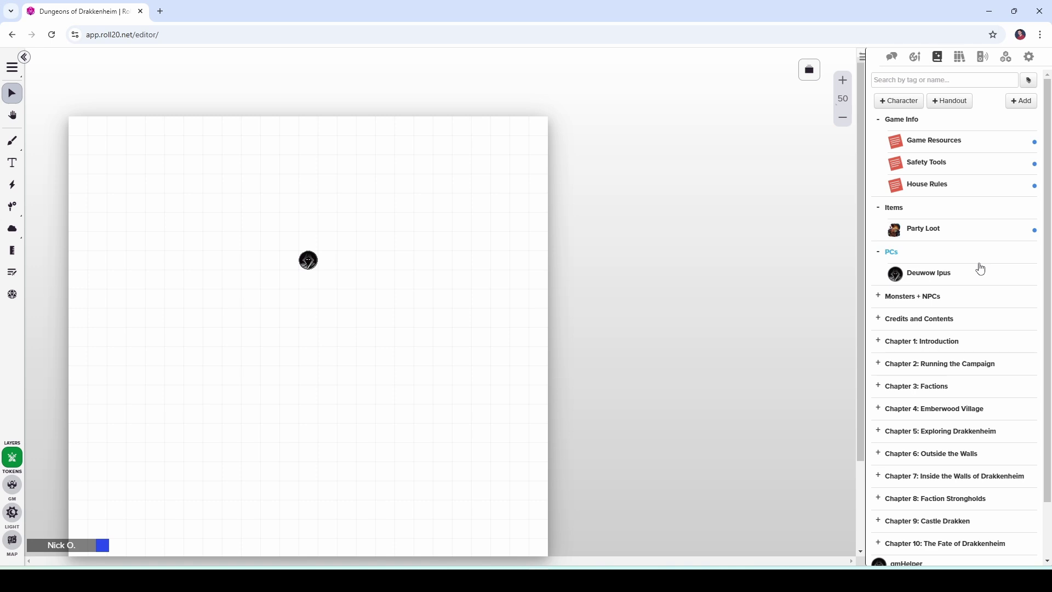
Step: Show the gmHelper character's gmUtilsMenu, groupInit and groupCheck abilities in the macro bar
scroll(951, 272, down, 1)
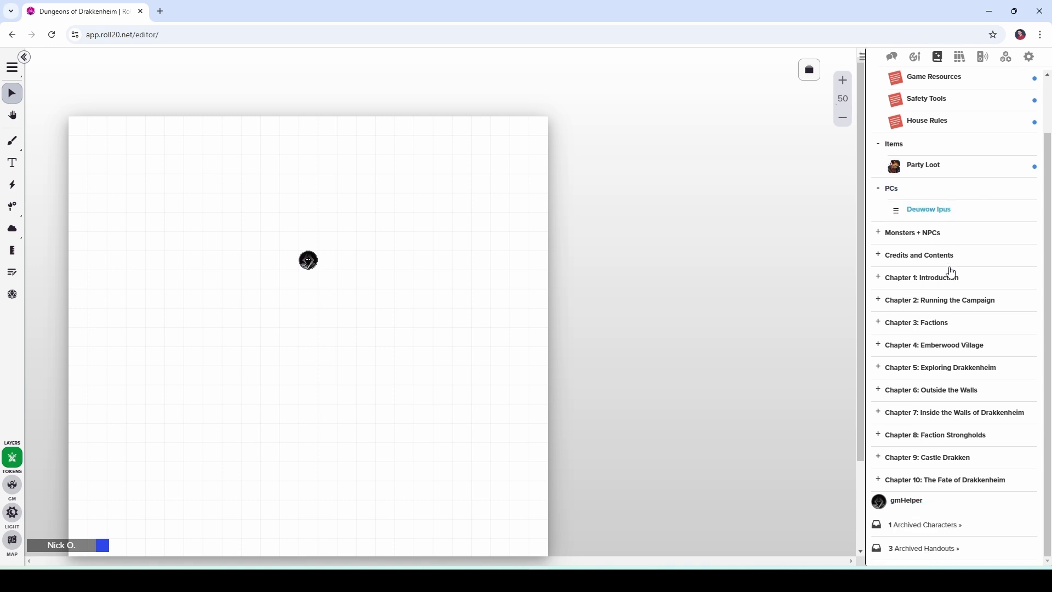
click(911, 506)
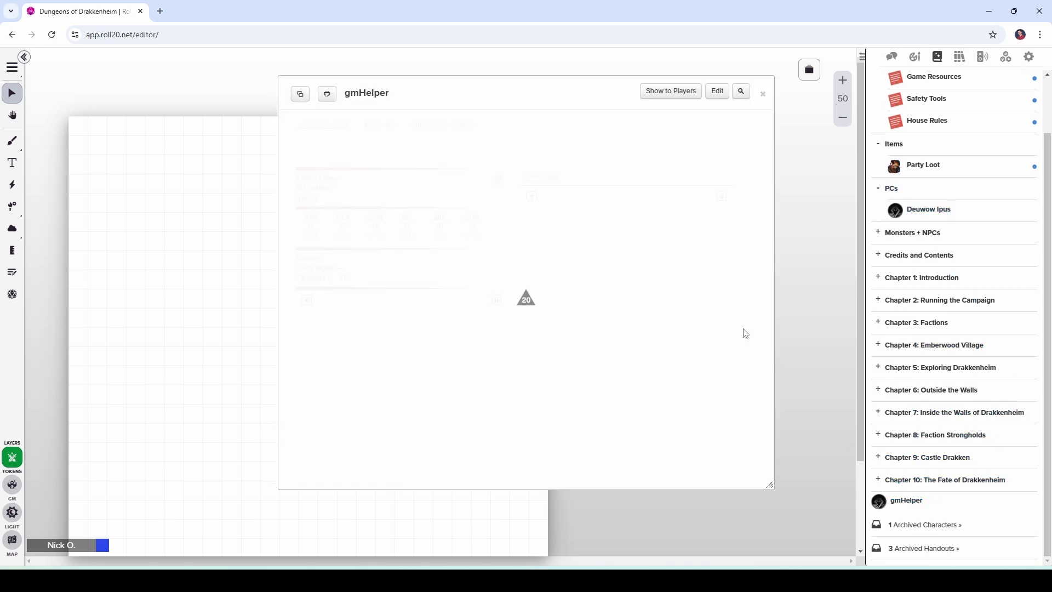
click(445, 127)
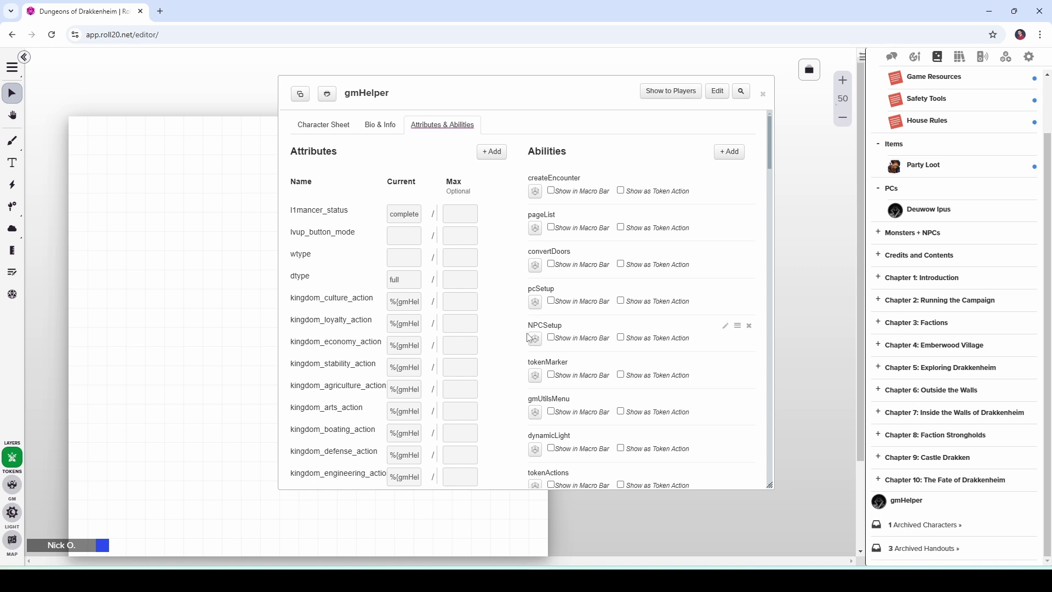
click(551, 412)
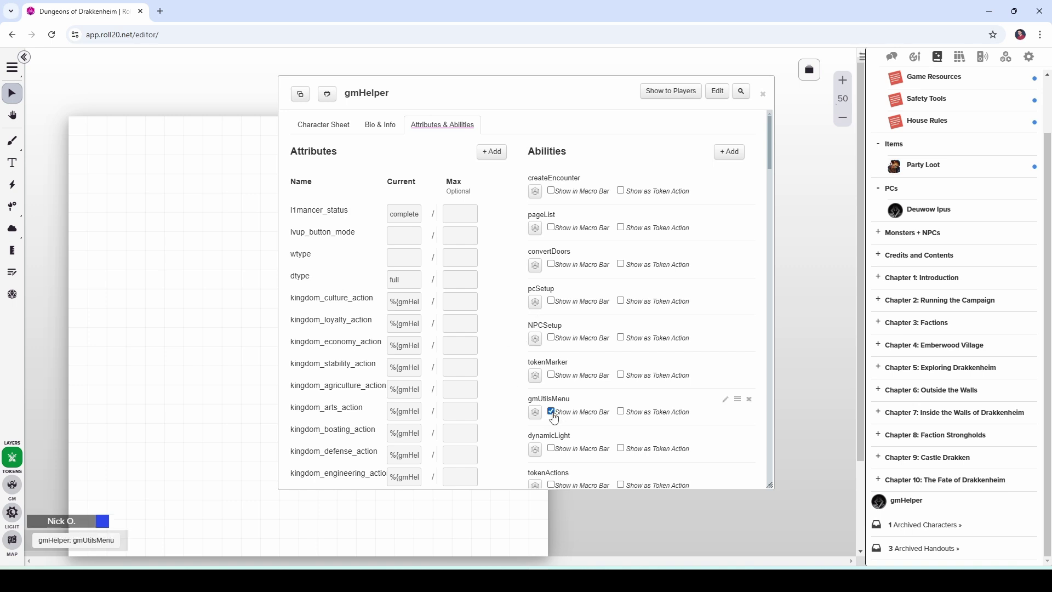
scroll(551, 408, down, 6)
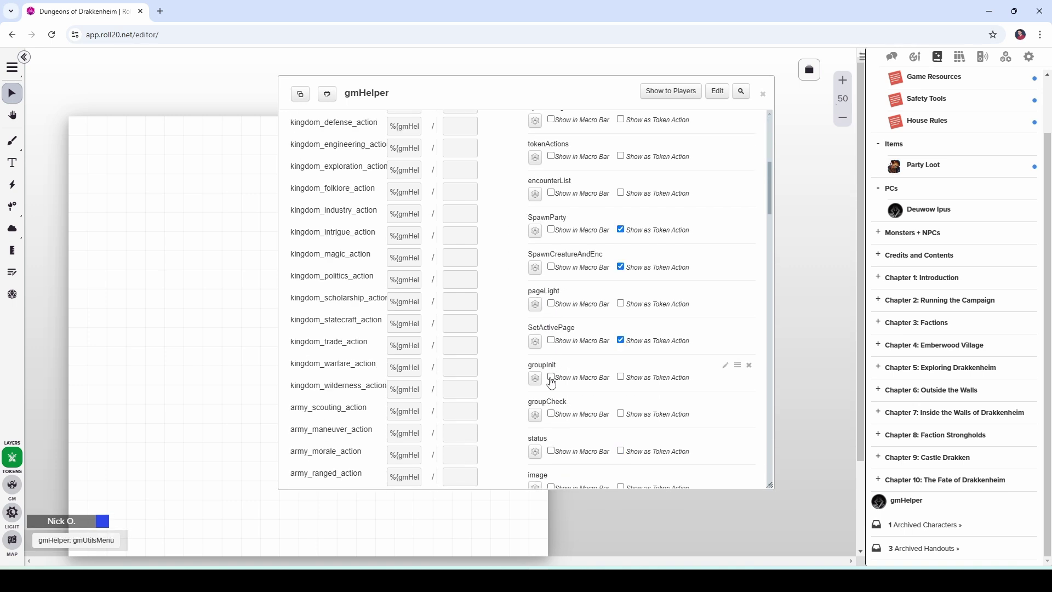
click(552, 377)
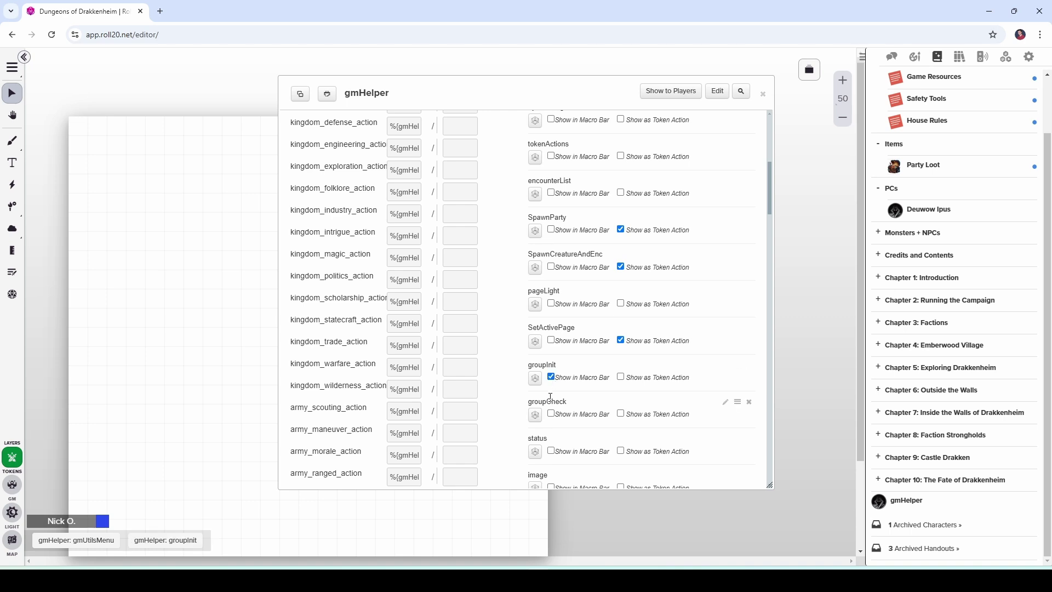
click(551, 414)
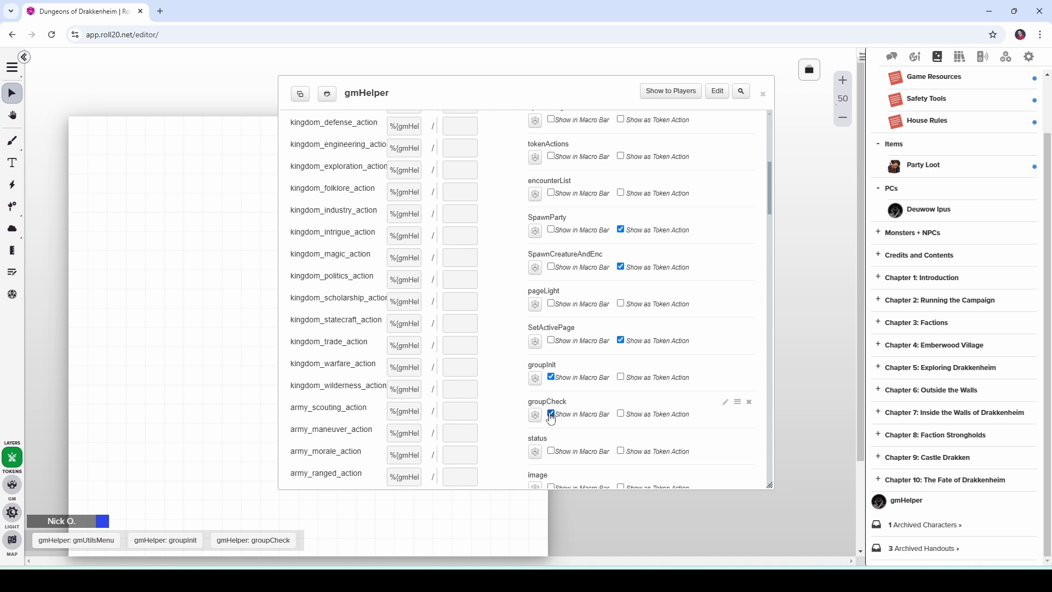
Step: Add gmHelper's status, image, d2 and d3 abilities to the macro bar and close the character
scroll(551, 419, down, 1)
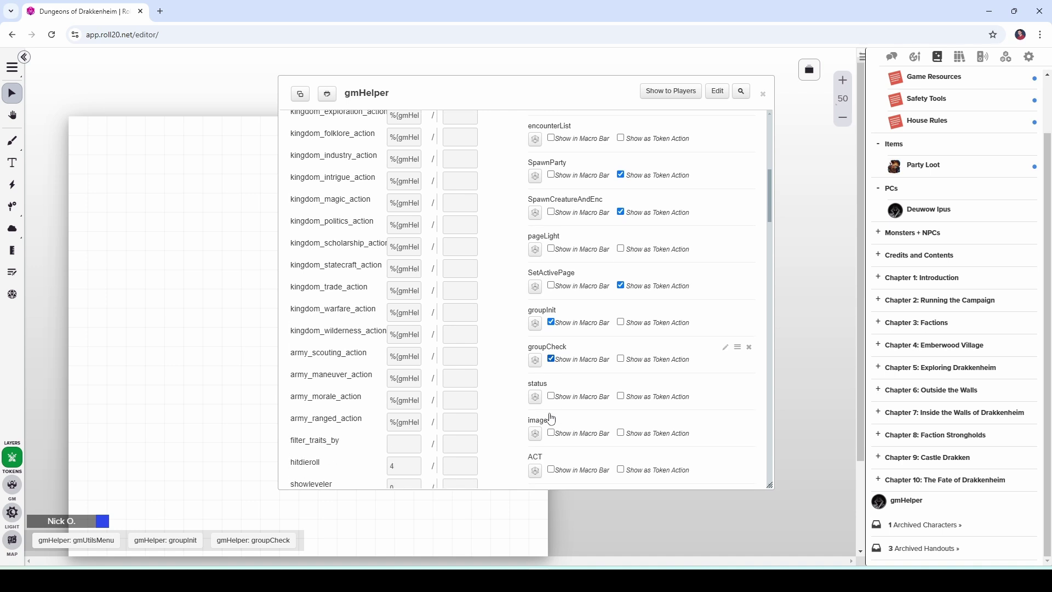
click(551, 396)
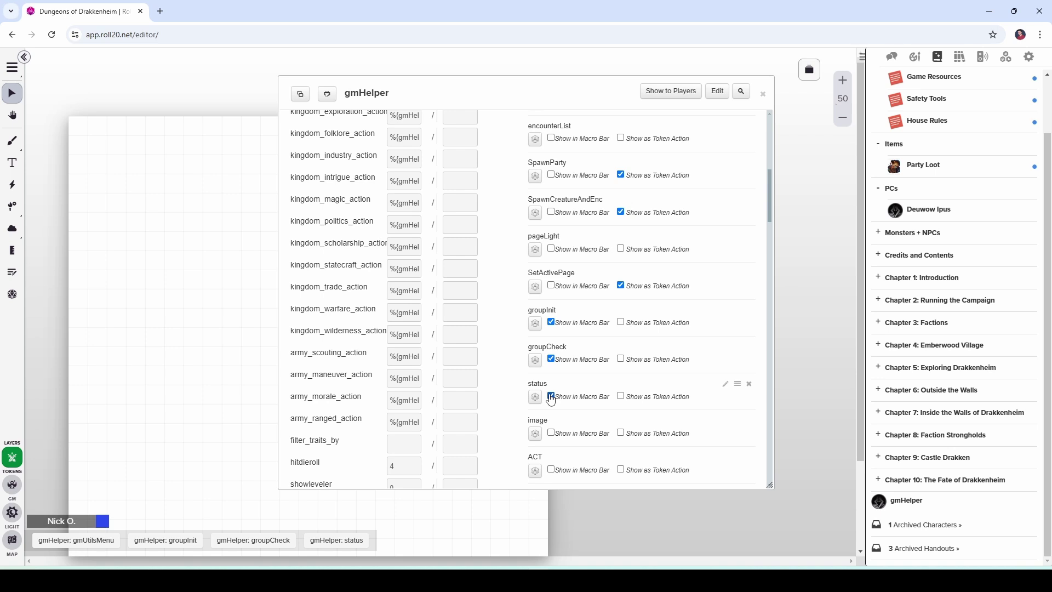
scroll(551, 399, down, 1)
click(552, 380)
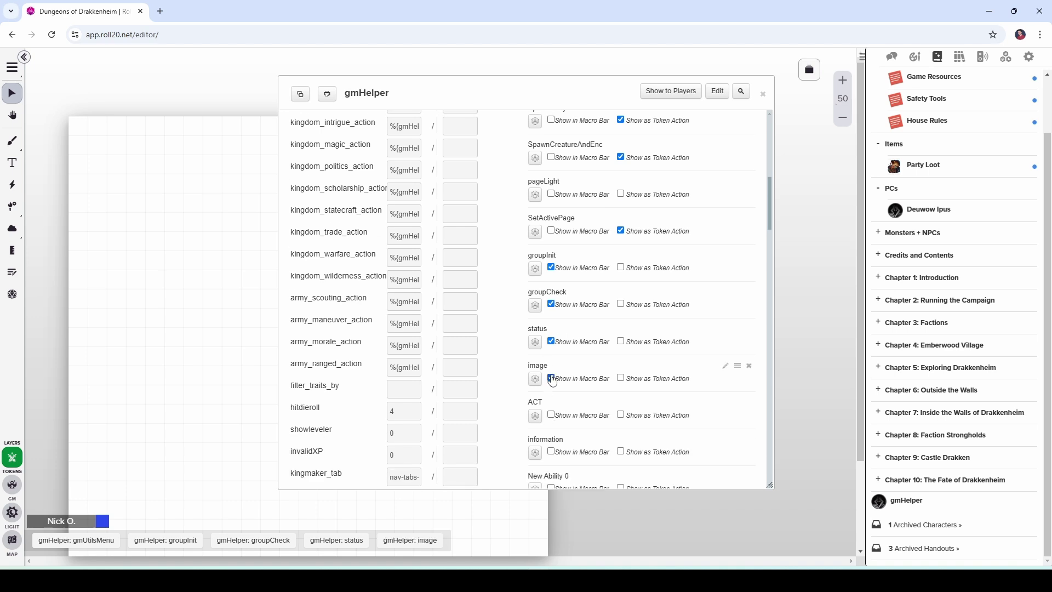
scroll(553, 380, down, 2)
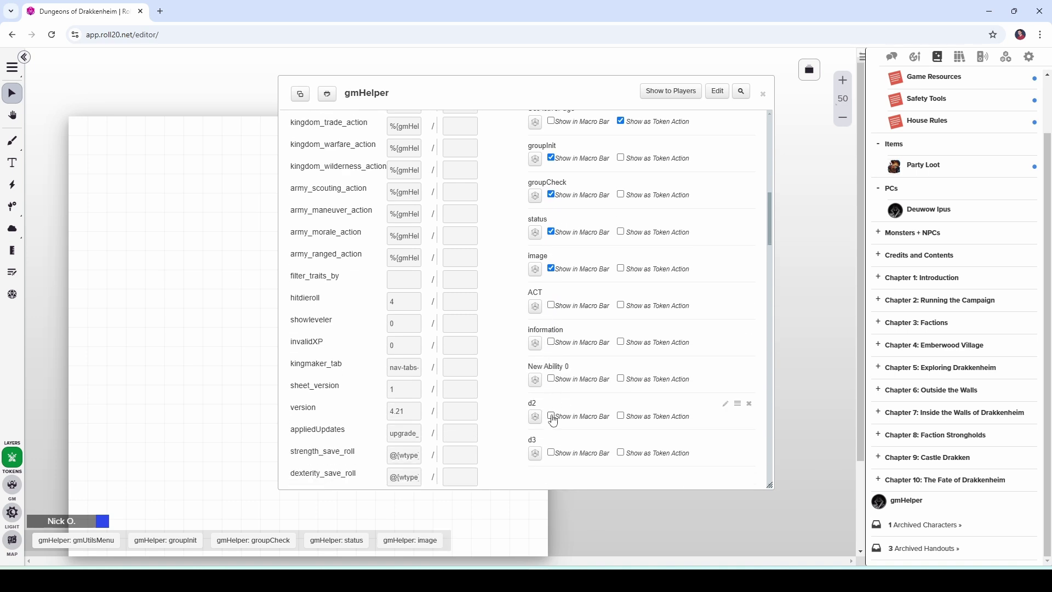
click(552, 415)
click(551, 452)
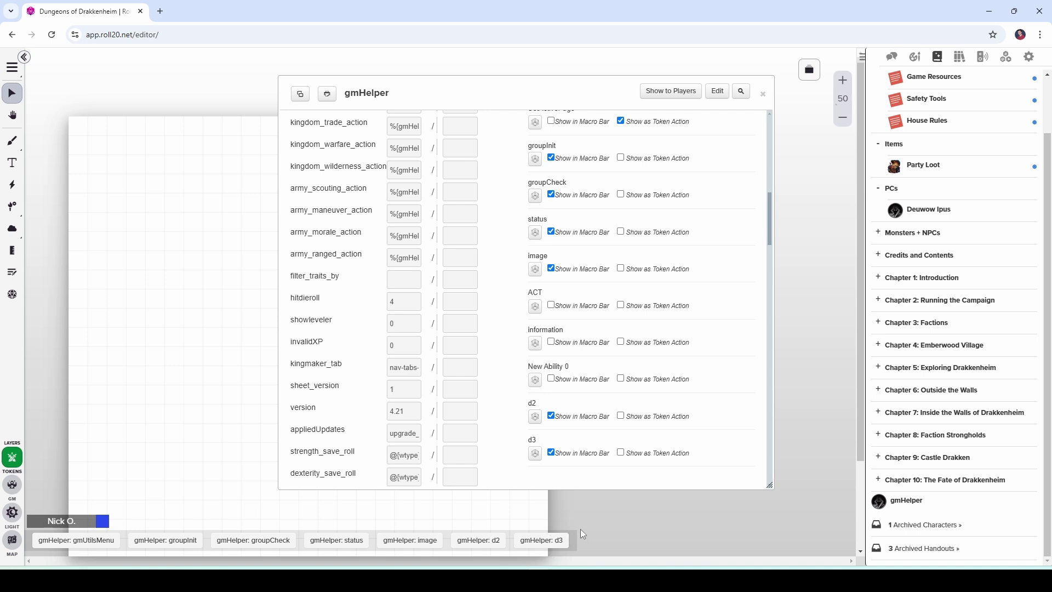
click(763, 94)
Step: Display the chat and run the gmUtilsMenu macro to bring up the GM Utils menu
click(891, 57)
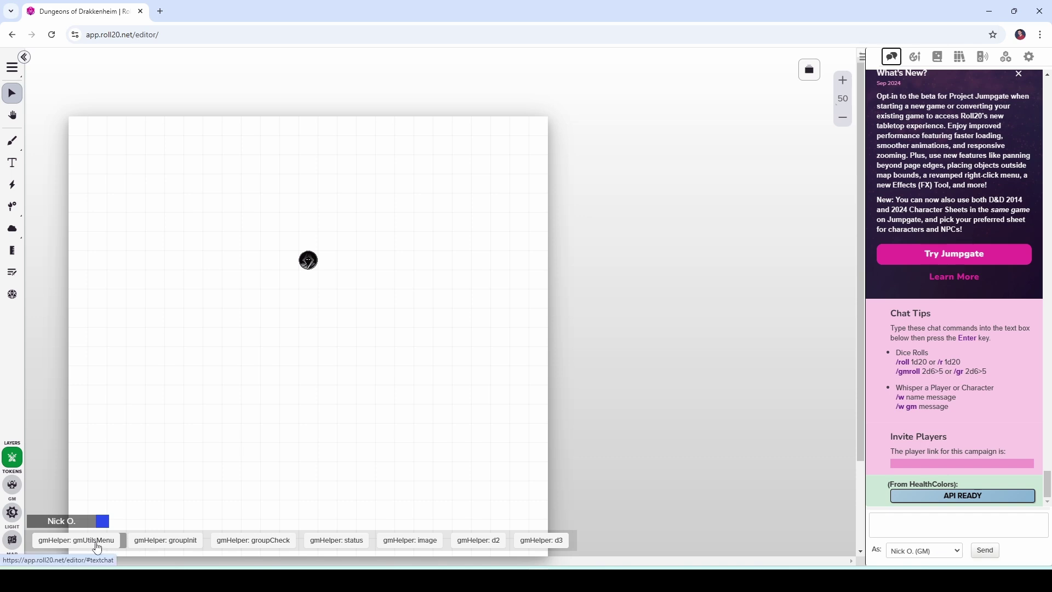
click(97, 544)
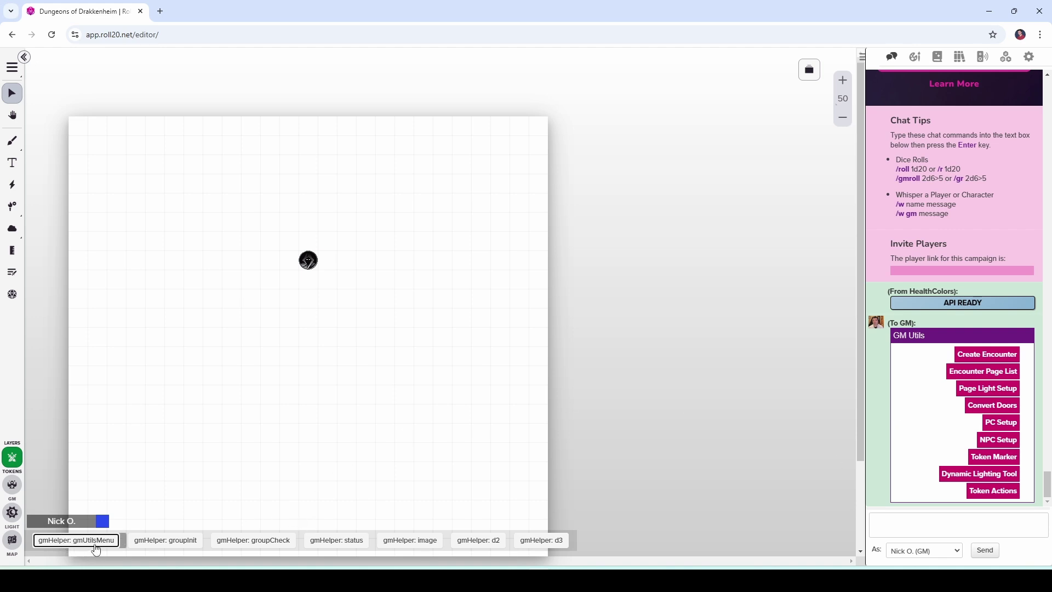
Step: Rename the gmHelper: gmUtilsMenu button in the macro bar as gmUtils
right_click(96, 548)
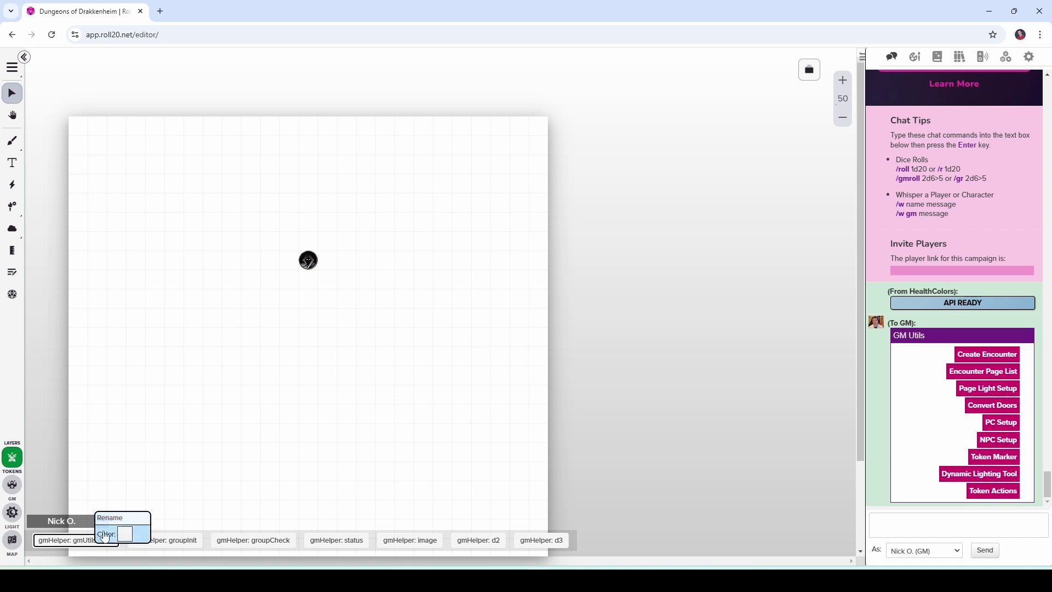
click(112, 521)
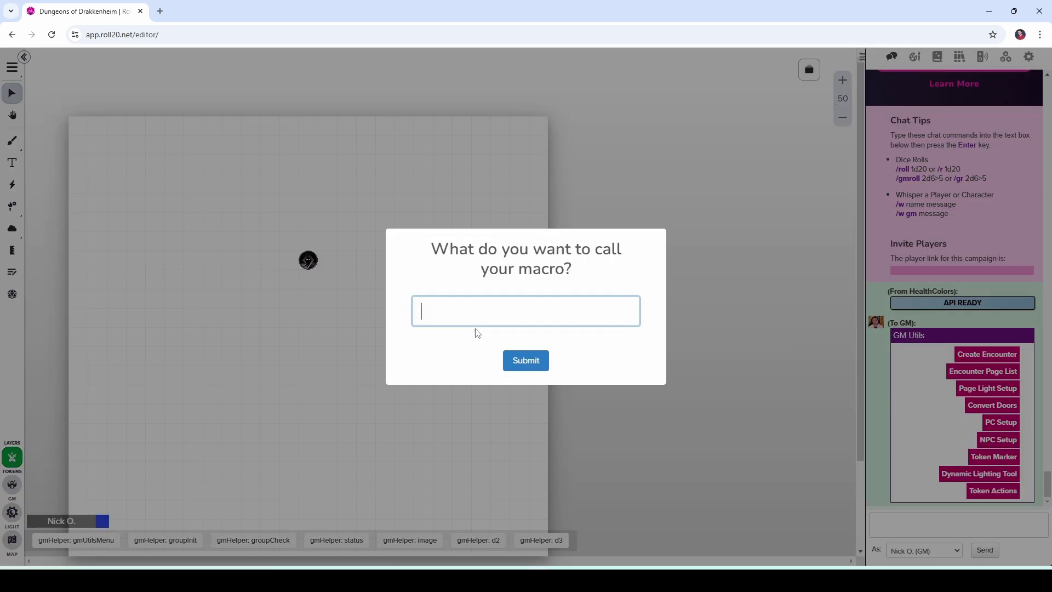
text(gmUtils)
click(505, 359)
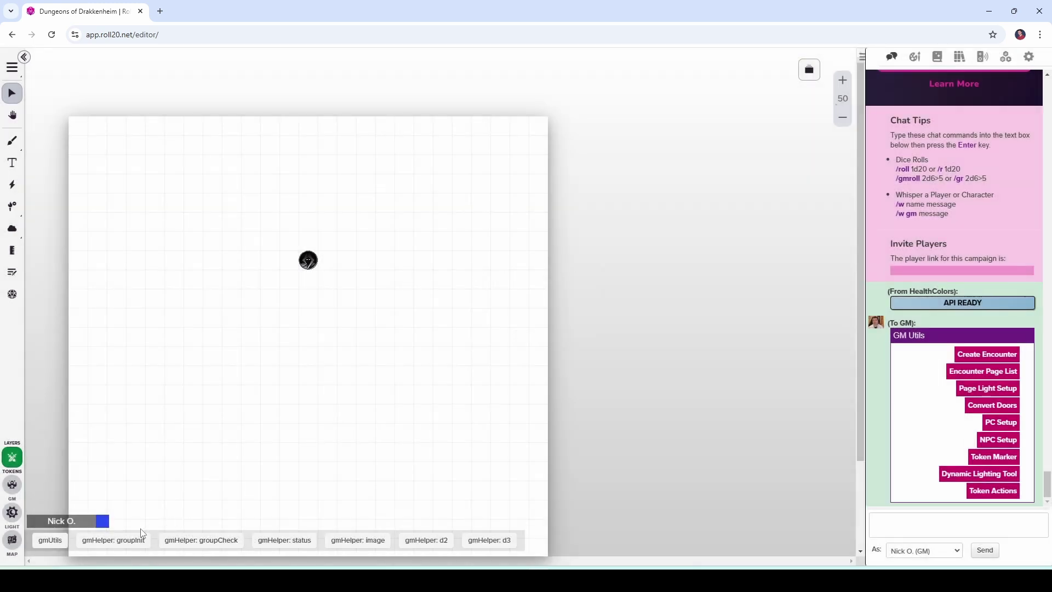
Step: Shorten the remaining gmHelper macro bar names to groupInit, groupCheck, status, image, d2 and d3
right_click(127, 547)
click(162, 520)
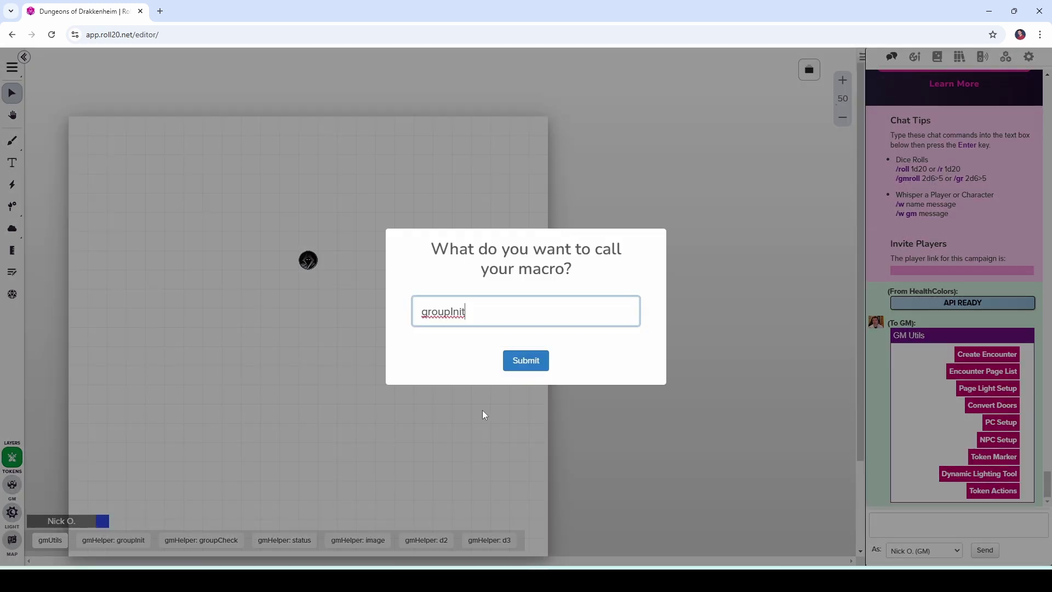
click(536, 360)
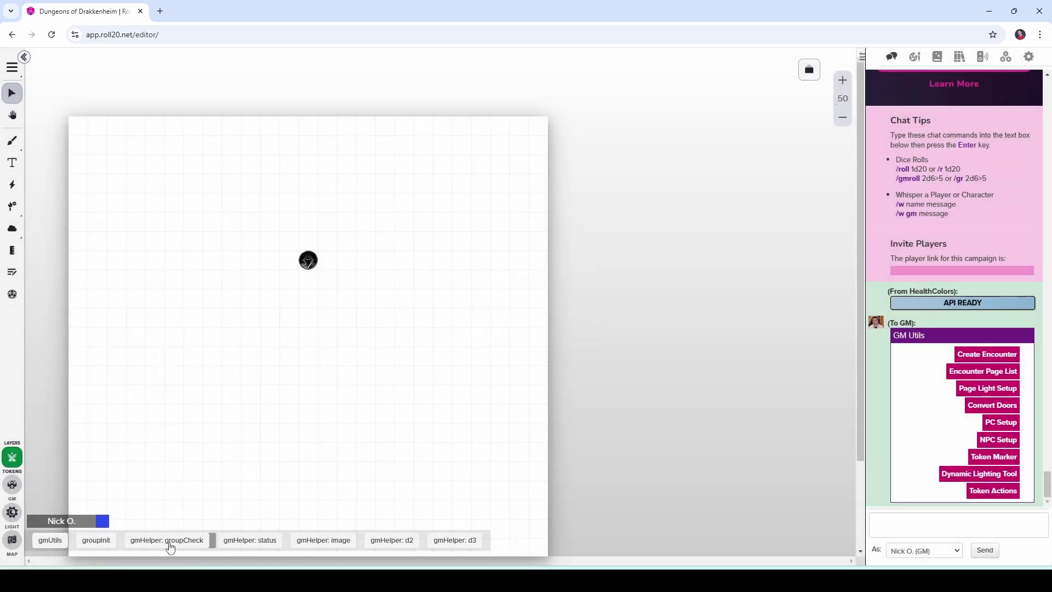
right_click(170, 545)
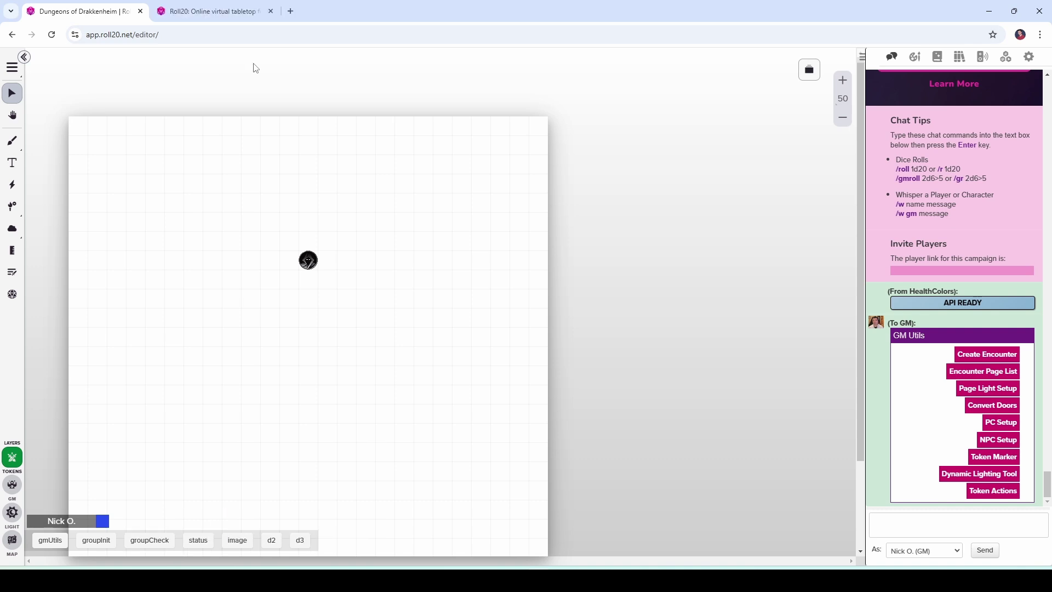
Step: Switch to the game's Mods page and review the MetaScriptToolbox, ChatSetAttr, TokenMod, StatusInfo and Dynamic Lighting Tool scripts
click(233, 20)
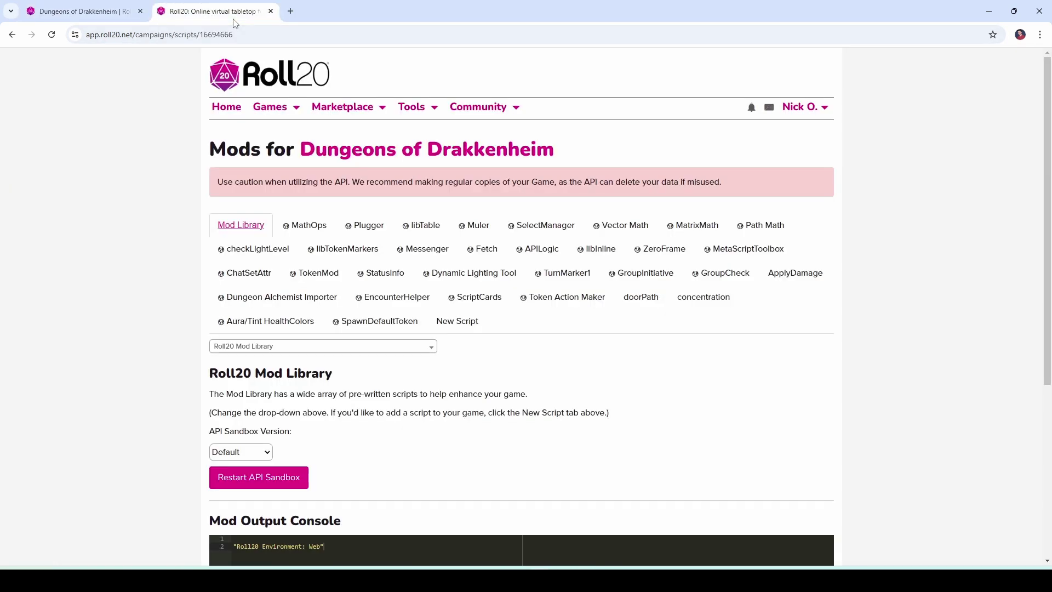
click(763, 253)
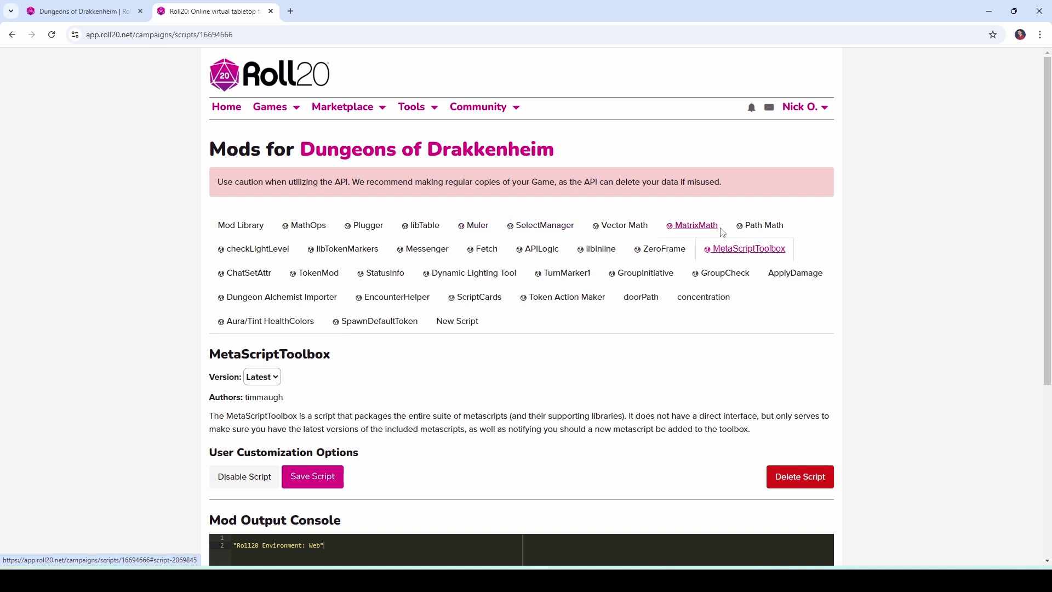
click(258, 277)
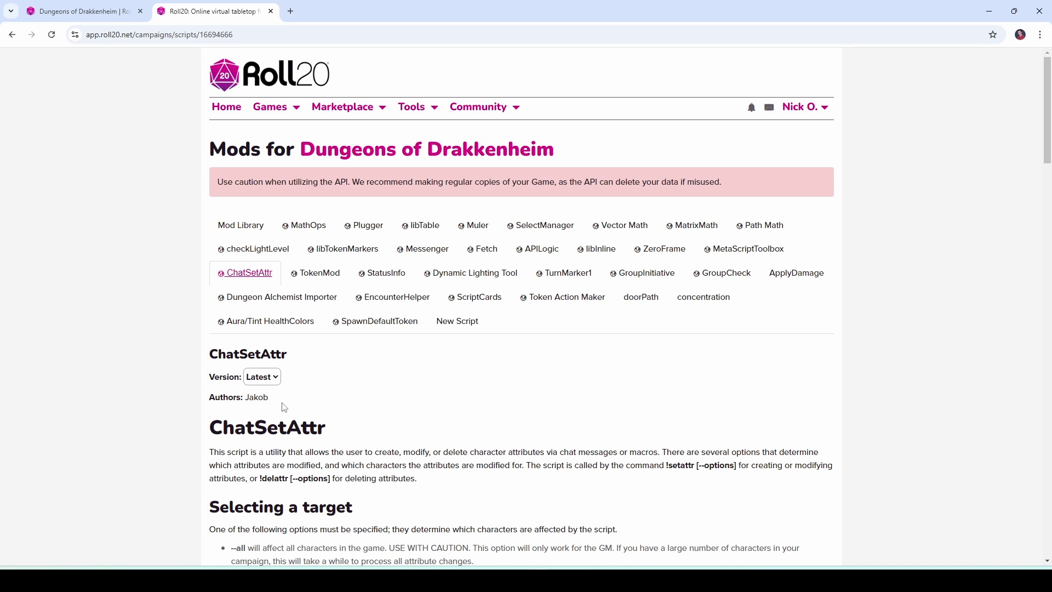
click(330, 272)
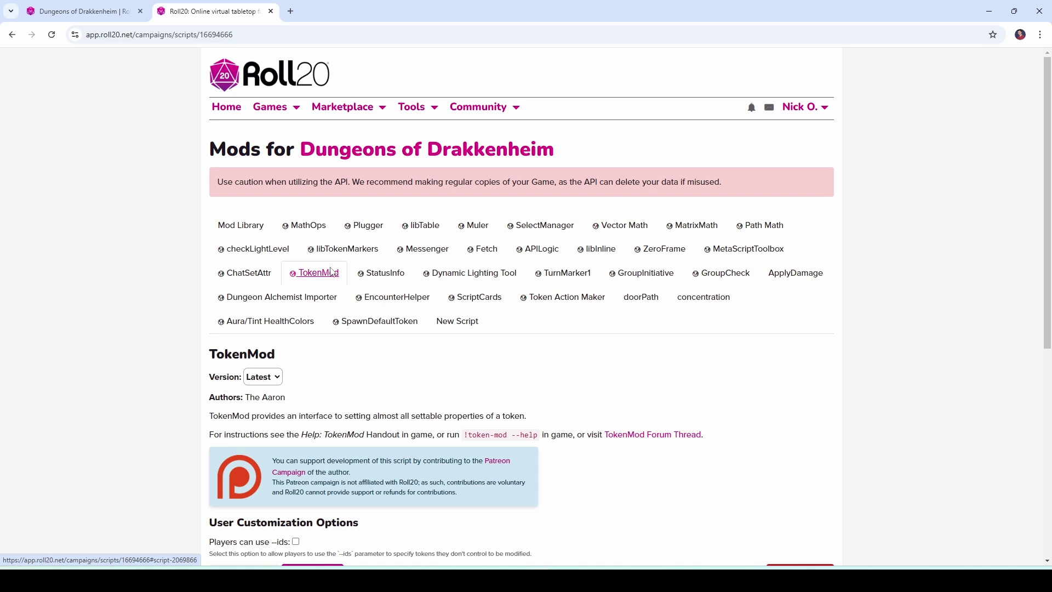
click(382, 278)
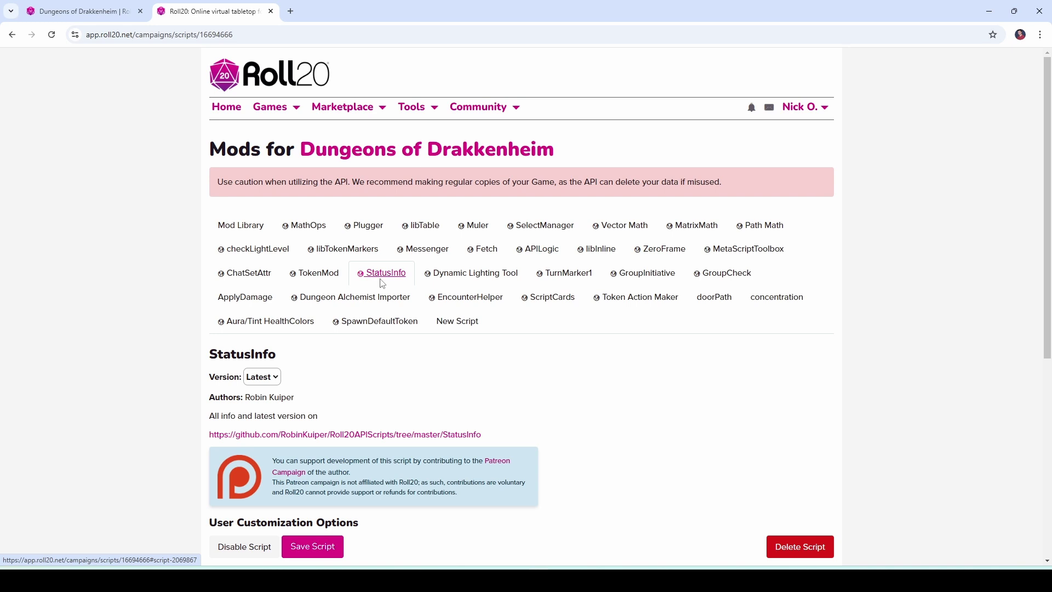
click(493, 279)
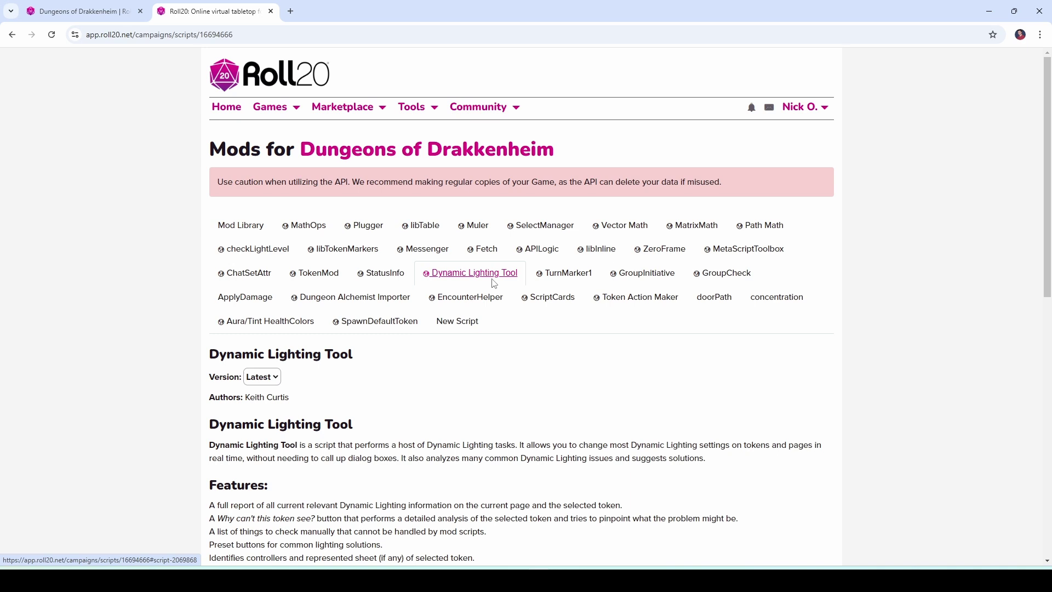
Step: Review the TurnMarker1, GroupInitiative, GroupCheck, ApplyDamage, Dungeon Alchemist Importer and EncounterHelper scripts
click(573, 281)
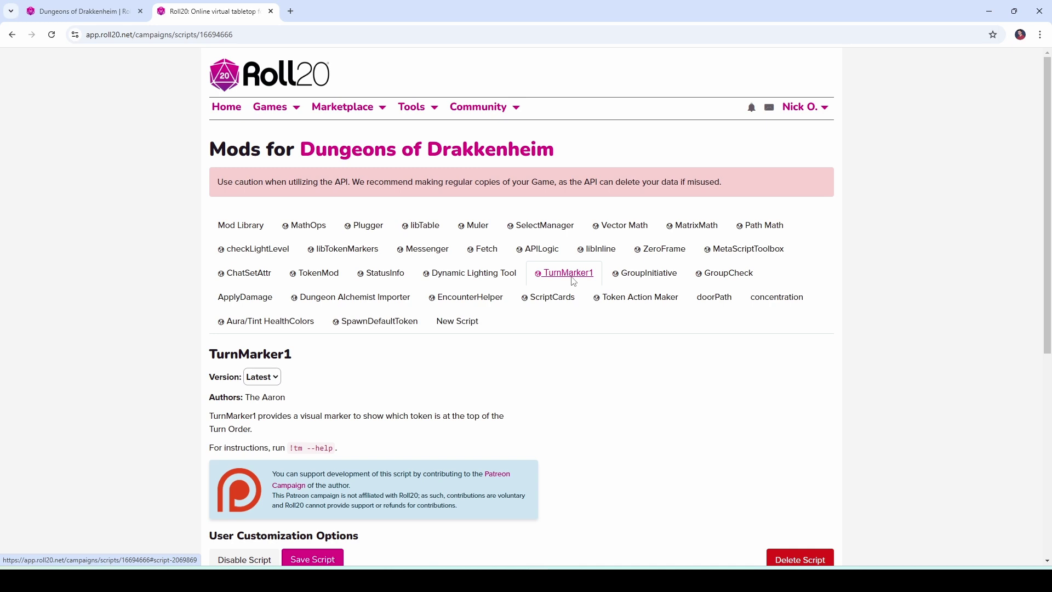
click(644, 274)
click(727, 277)
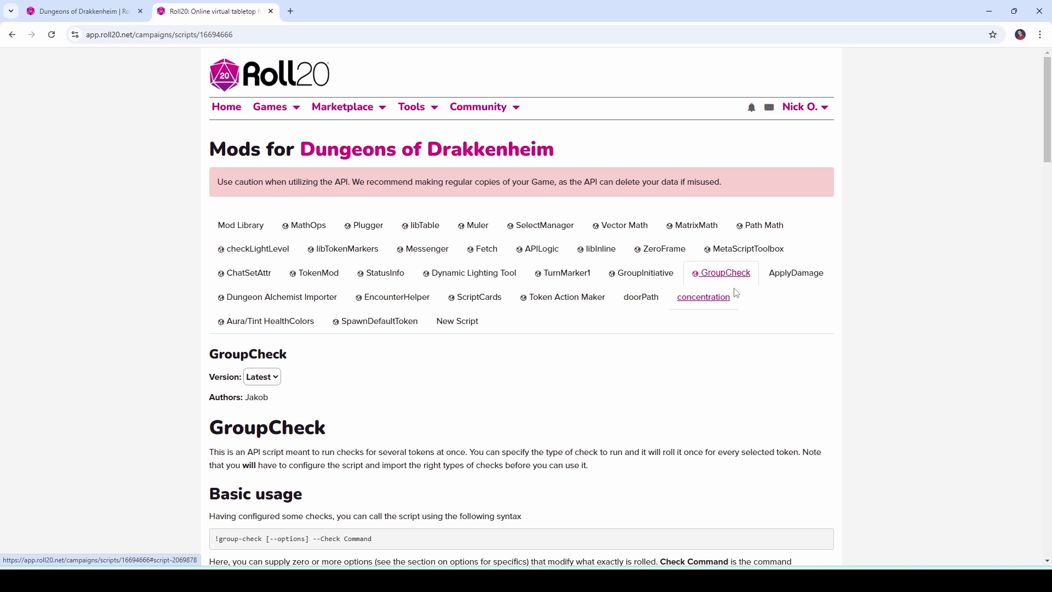
click(768, 283)
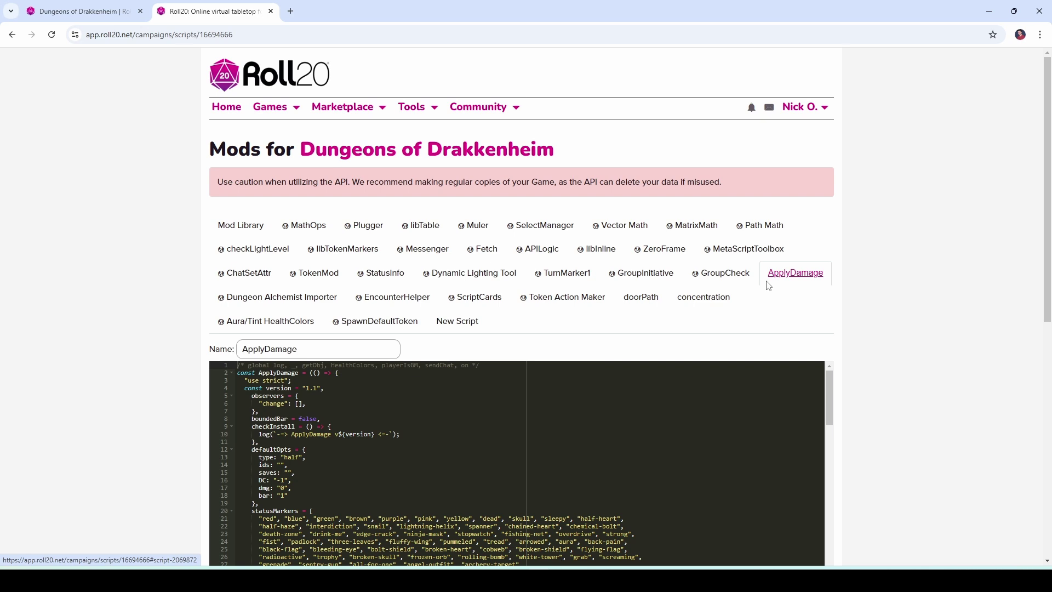
click(284, 301)
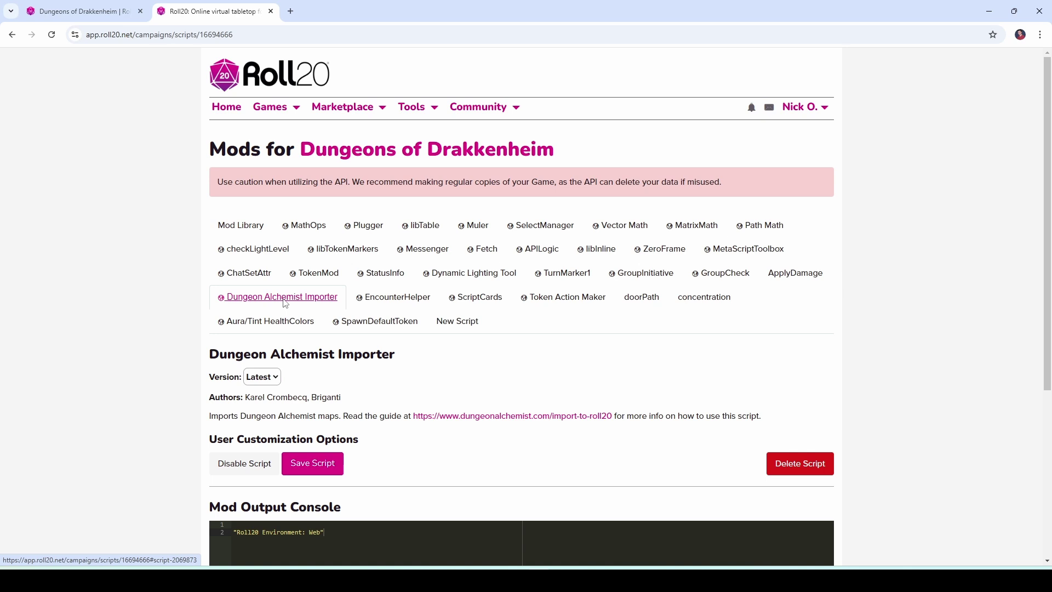
click(420, 298)
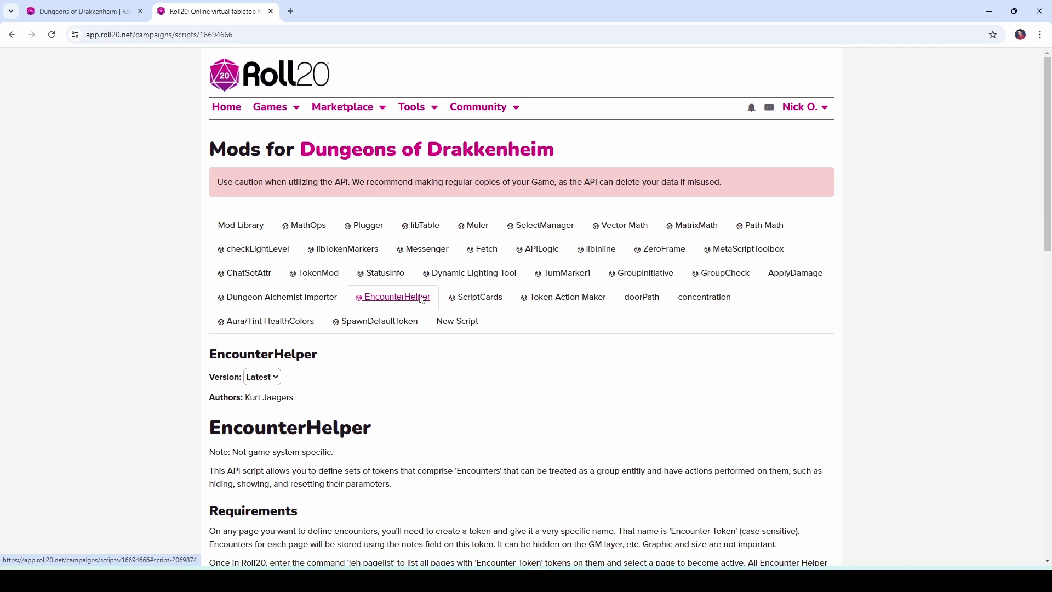
Step: Review the ScriptCards, Token Action Maker, doorPath, concentration, Aura/Tint HealthColors and SpawnDefaultToken scripts
click(484, 297)
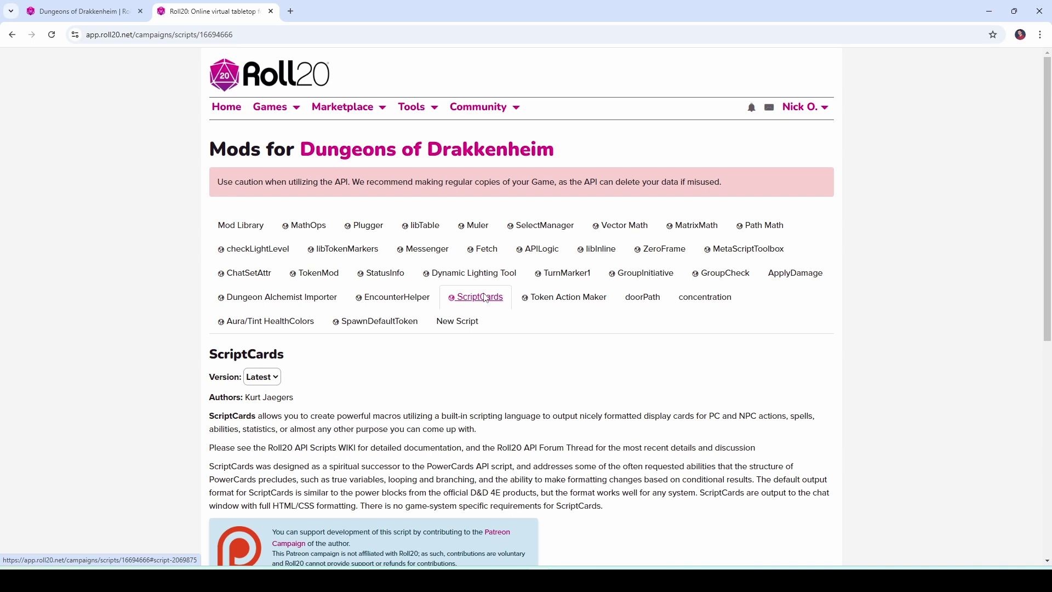
click(569, 295)
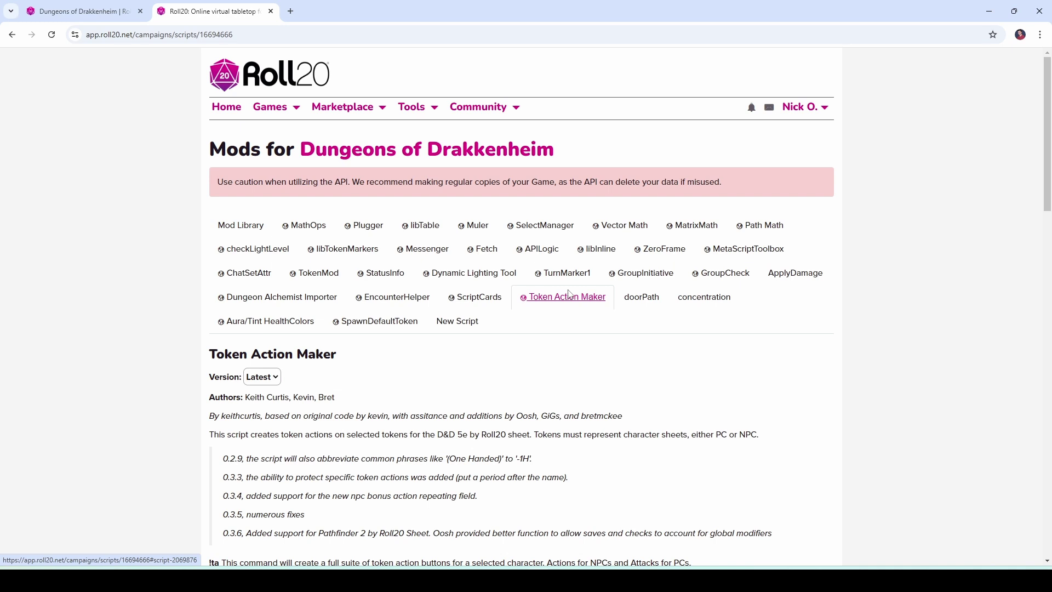
click(652, 308)
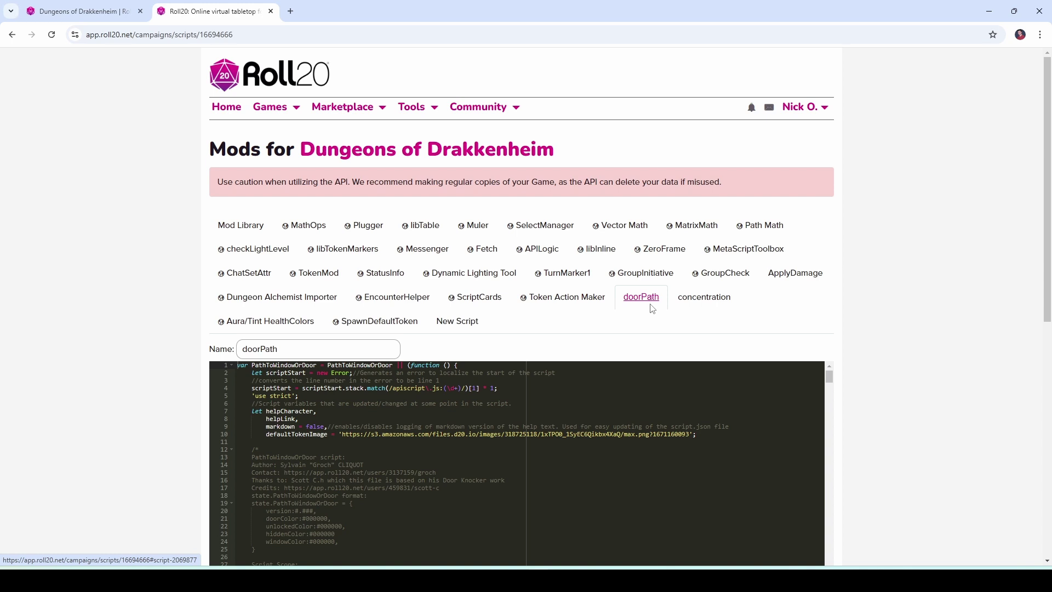
click(687, 301)
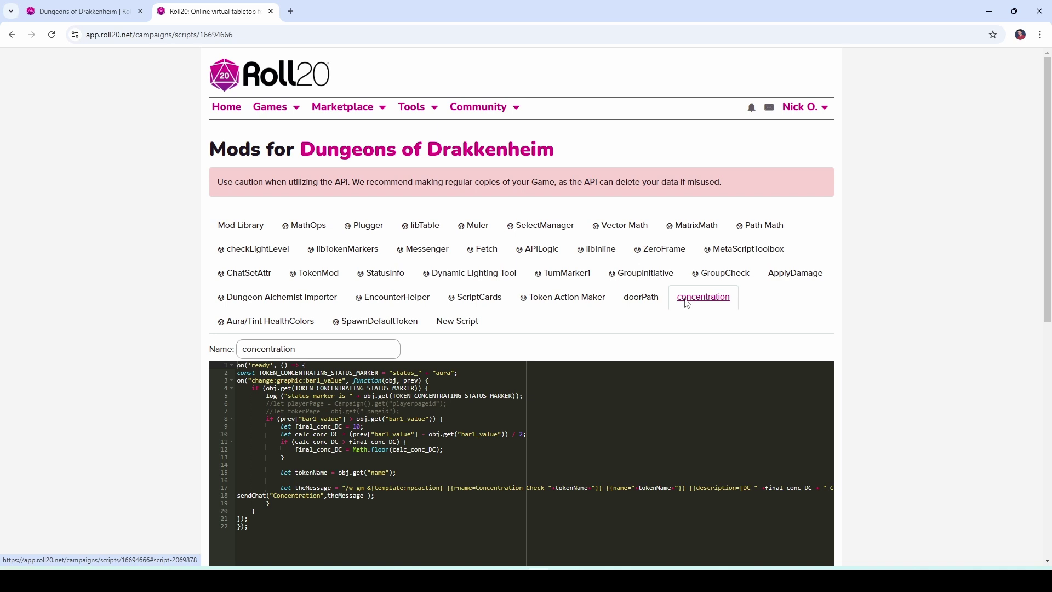
click(275, 321)
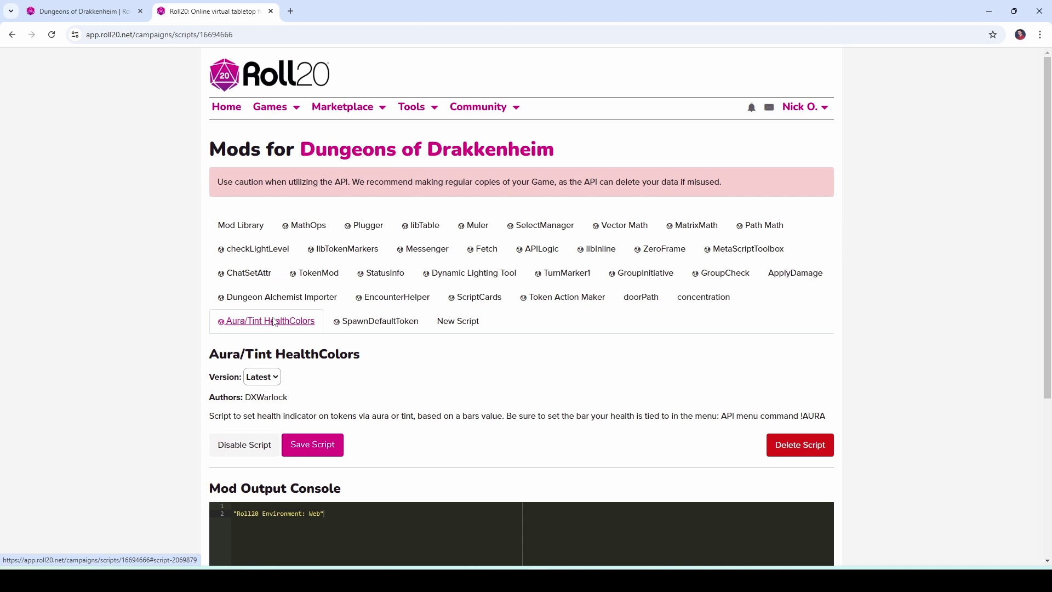
click(390, 321)
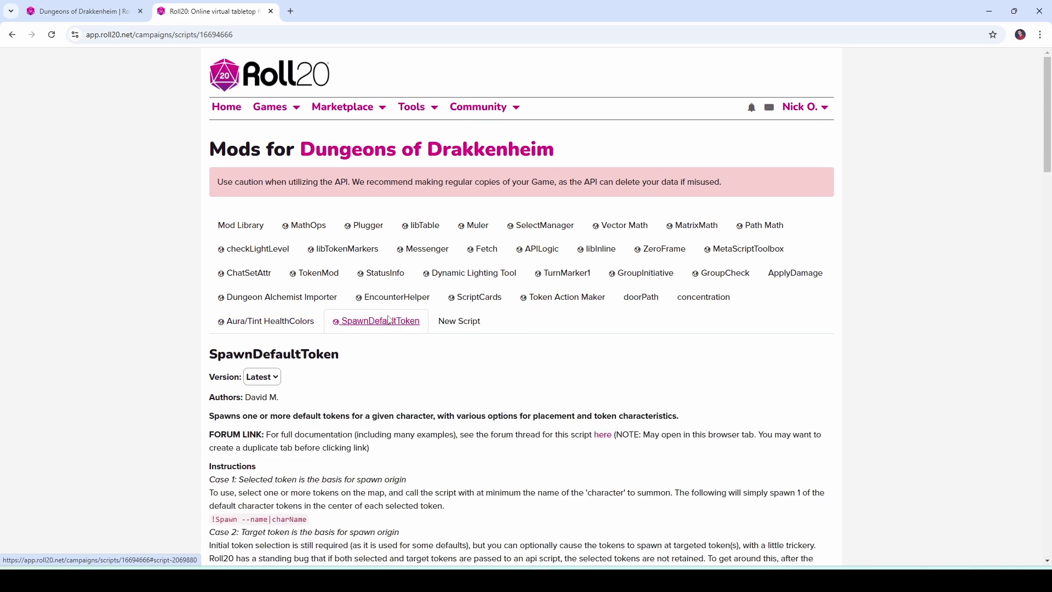